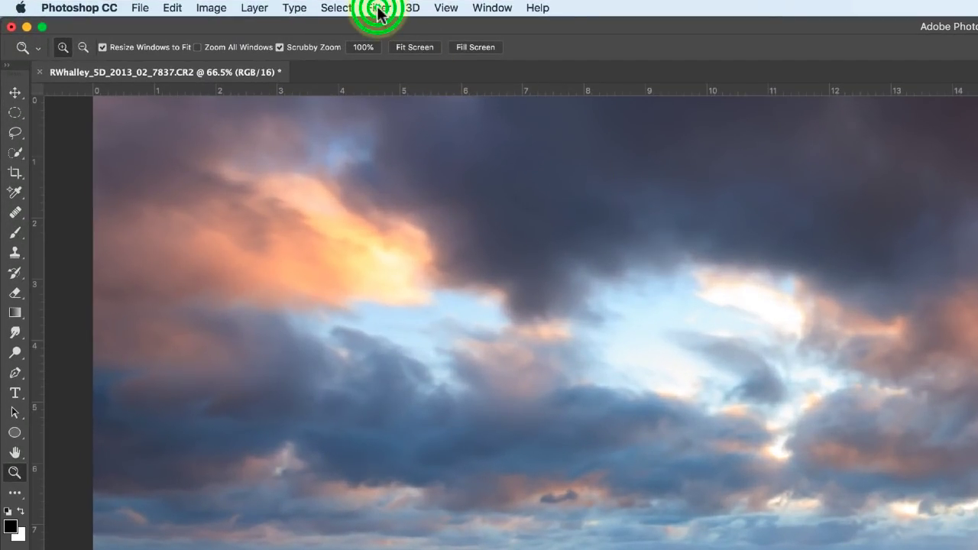
left_click(379, 9)
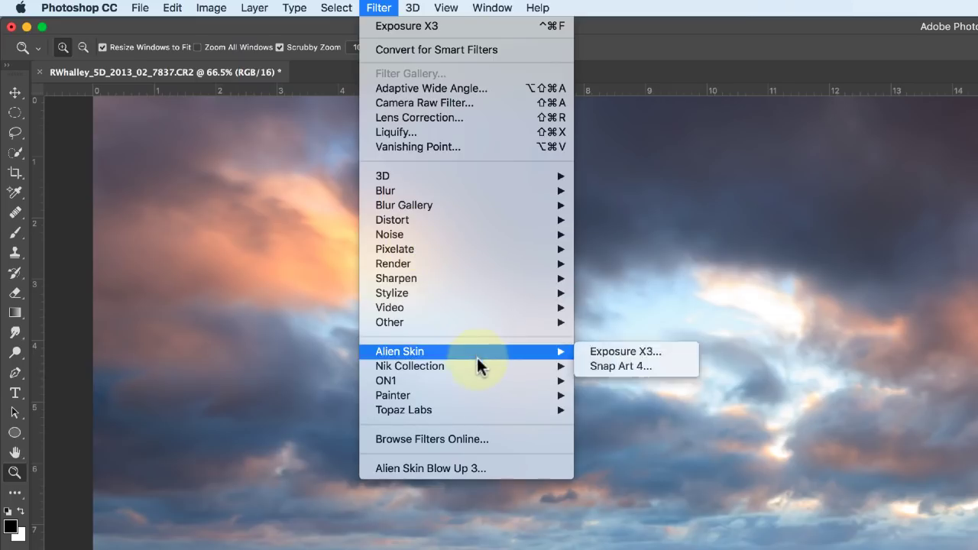
mouse_move(479, 365)
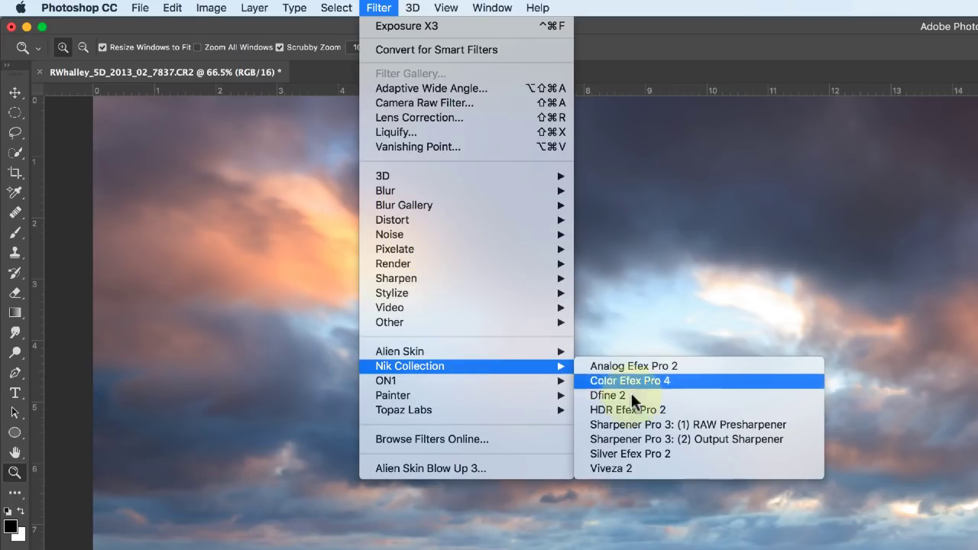
left_click(760, 296)
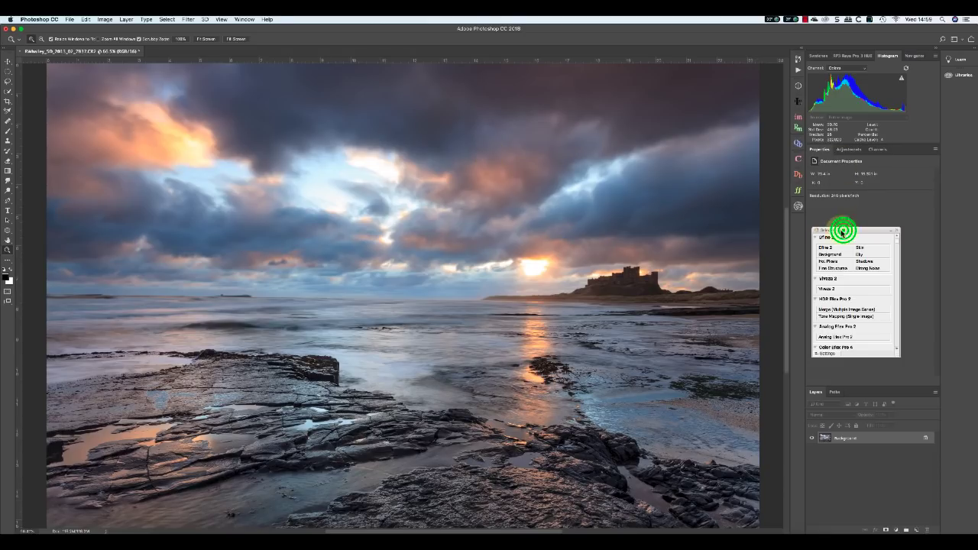
Move the Selective Tool palette to the middle of the image, minimise it, and bring it back
left_click_drag(843, 230, 501, 223)
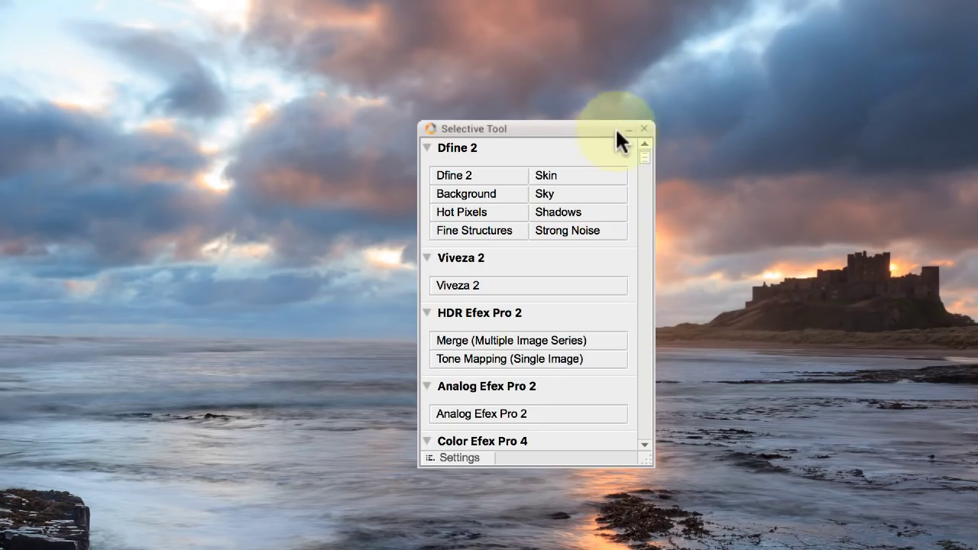
left_click(644, 129)
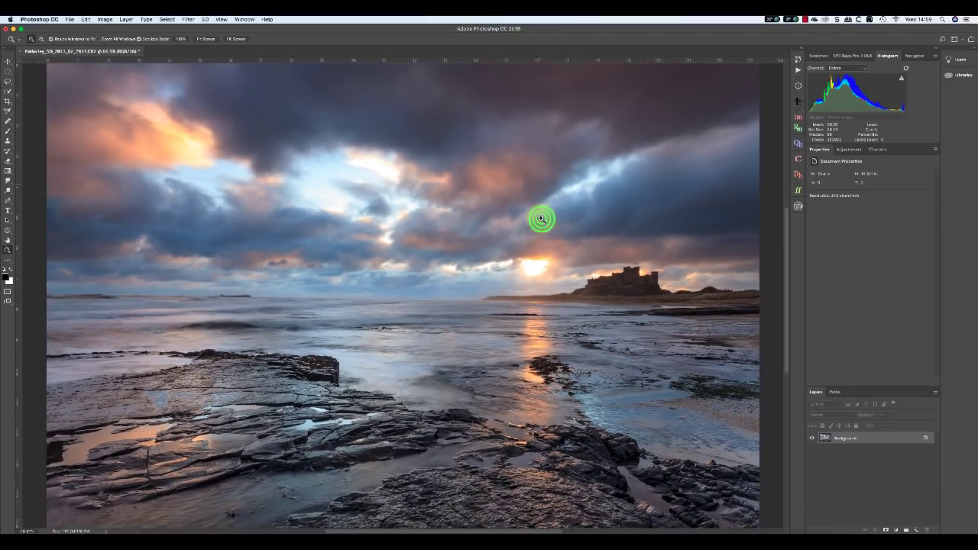
left_click(794, 527)
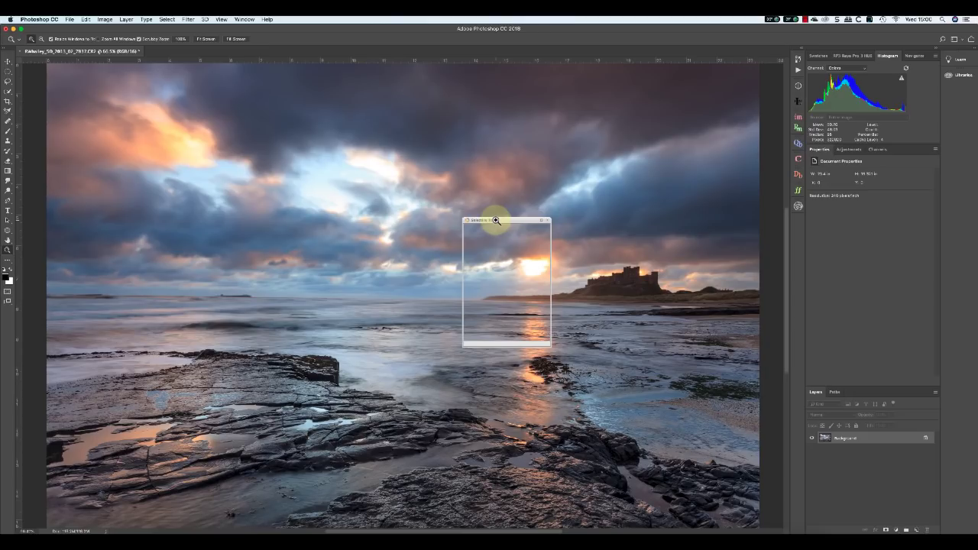
Move the collapsed Selective Tool palette past the castle to the image edge, expand its filter list, and close the palette
left_click_drag(495, 220, 734, 155)
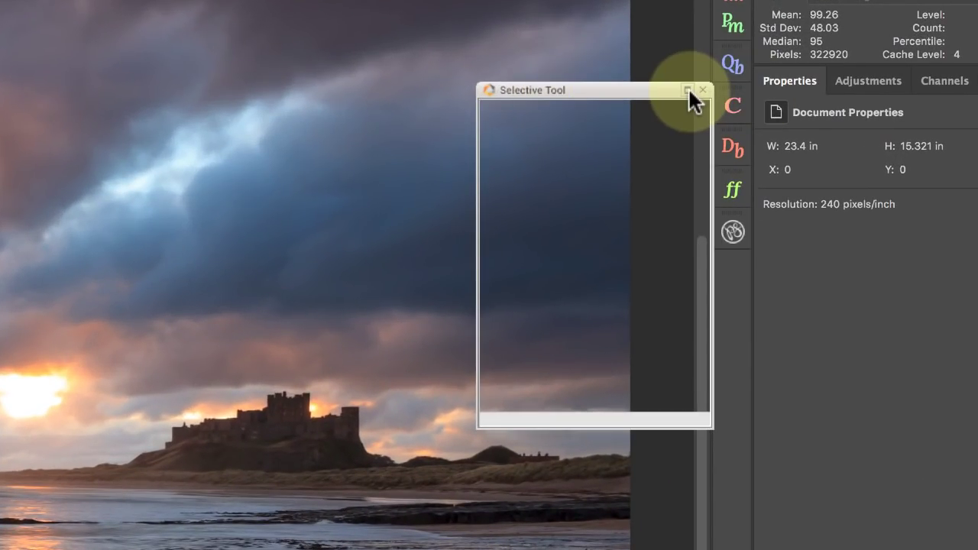
left_click(687, 88)
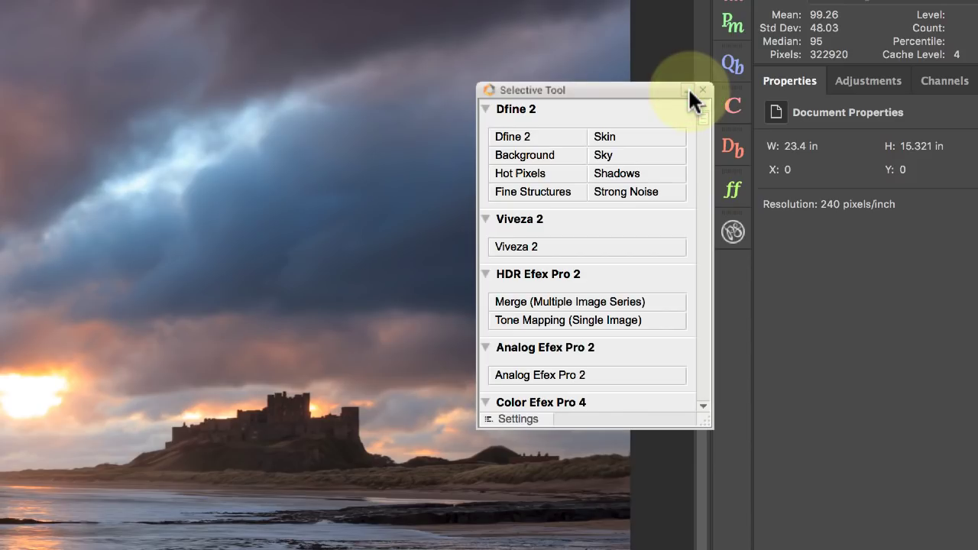
left_click(701, 91)
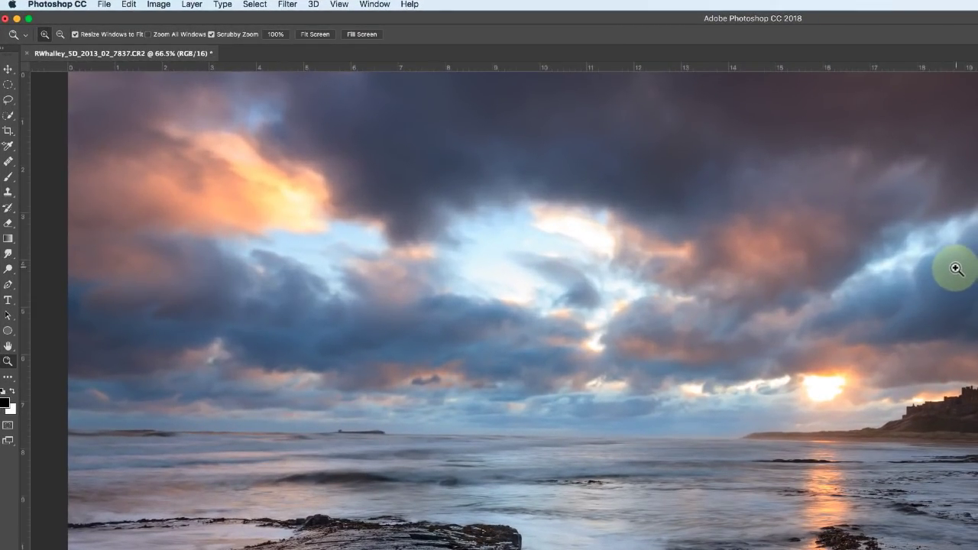
Reopen the Nik Collection Selective Tool and position its palette over the sky above the castle
left_click(107, 4)
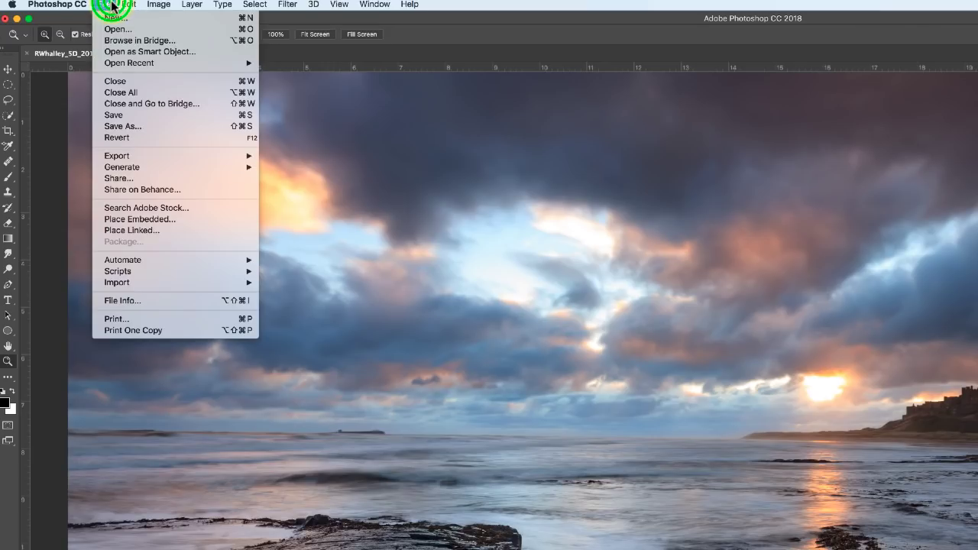
mouse_move(234, 263)
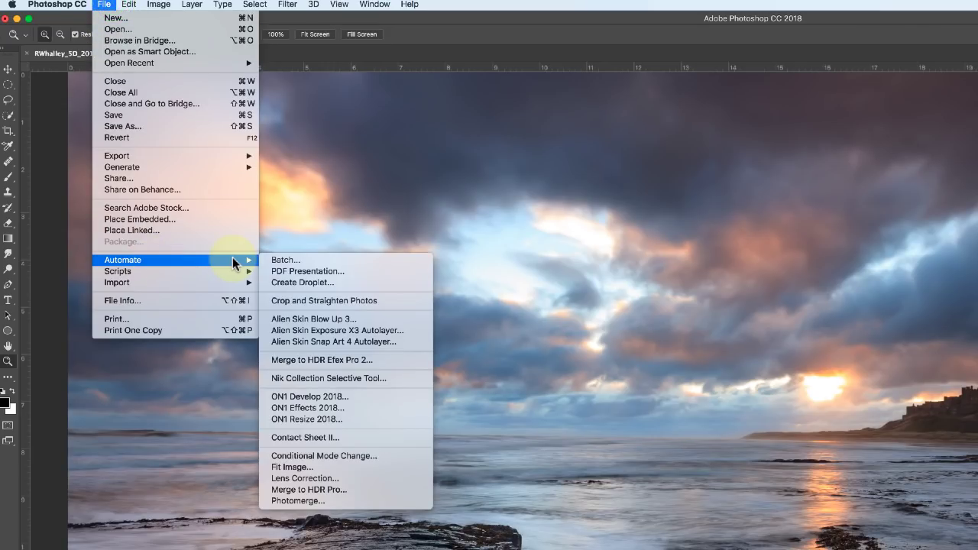
left_click(338, 379)
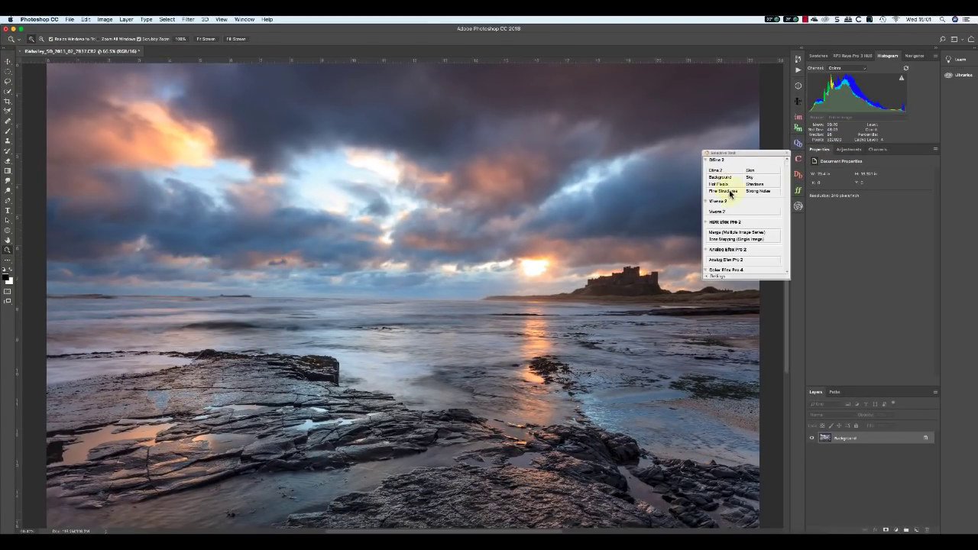
left_click_drag(741, 152, 675, 166)
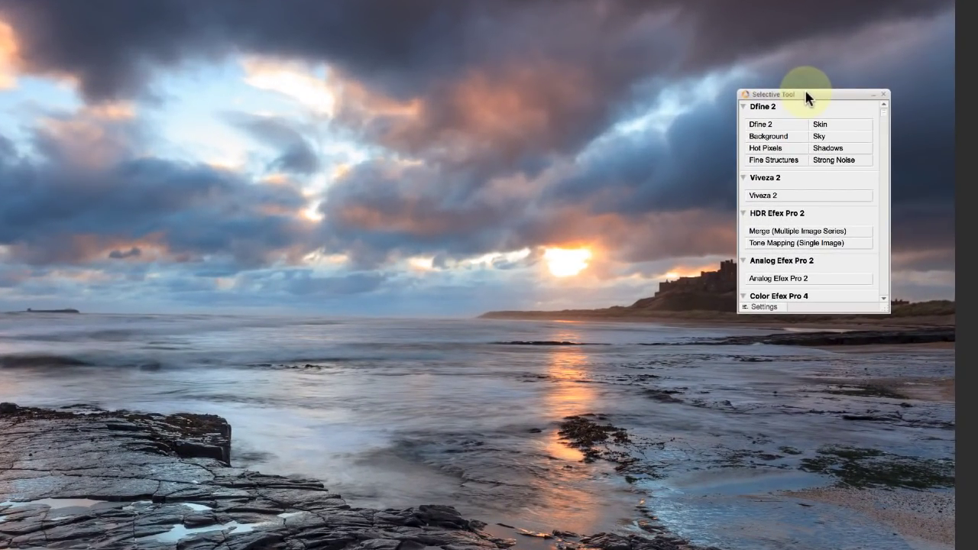
In the Selective Tool settings, choose to automatically open the Selective Tool when Photoshop launches
left_click(758, 306)
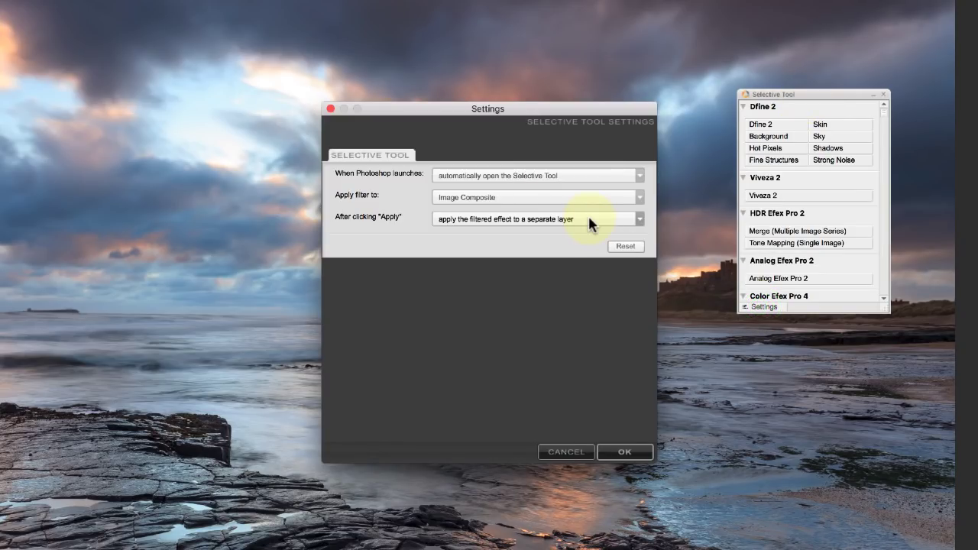
left_click(639, 175)
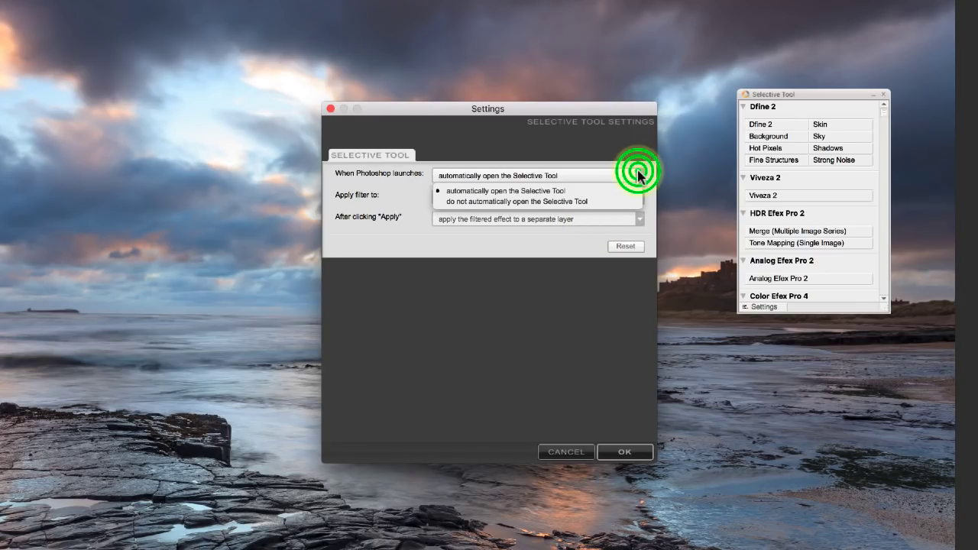
left_click(592, 190)
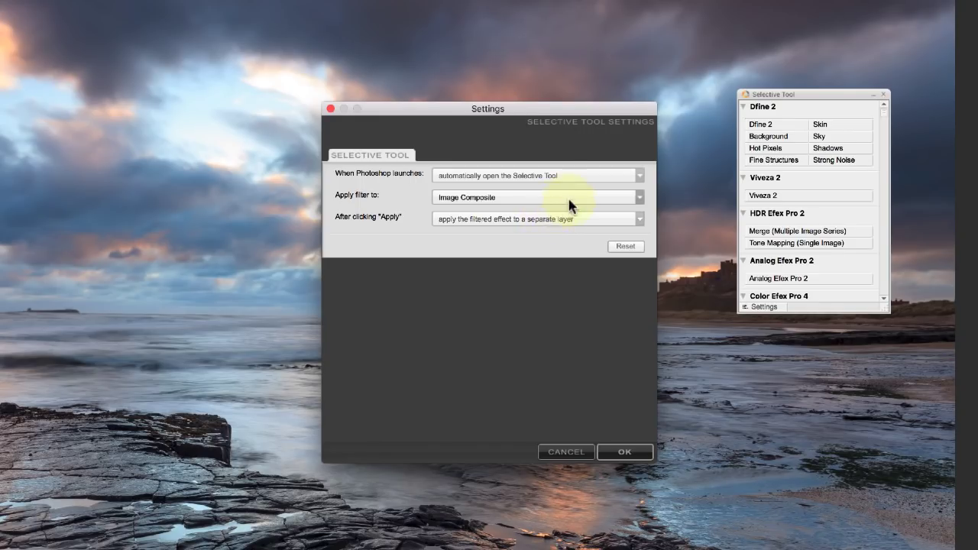
Switch the Selective Tool's filter target to Active Layer and back to Image Composite
left_click(574, 197)
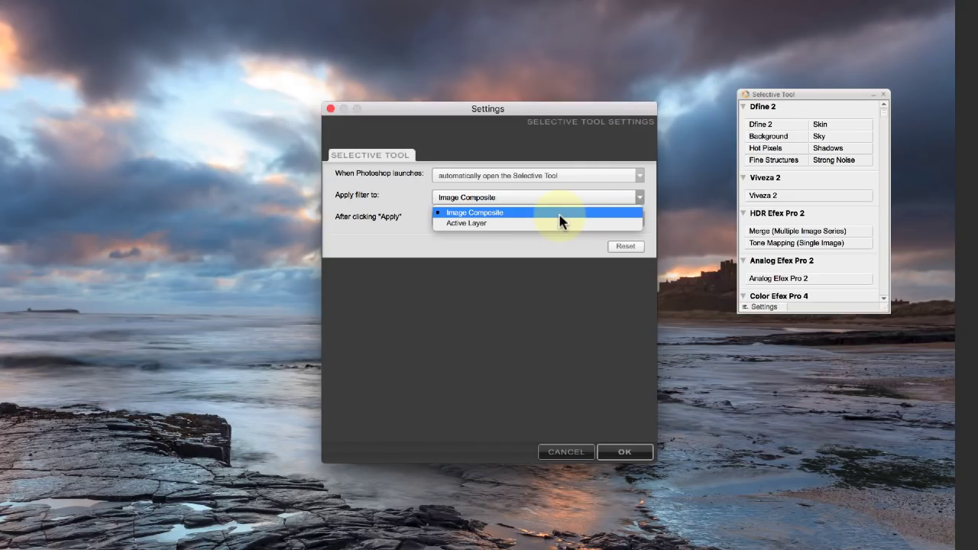
left_click(558, 223)
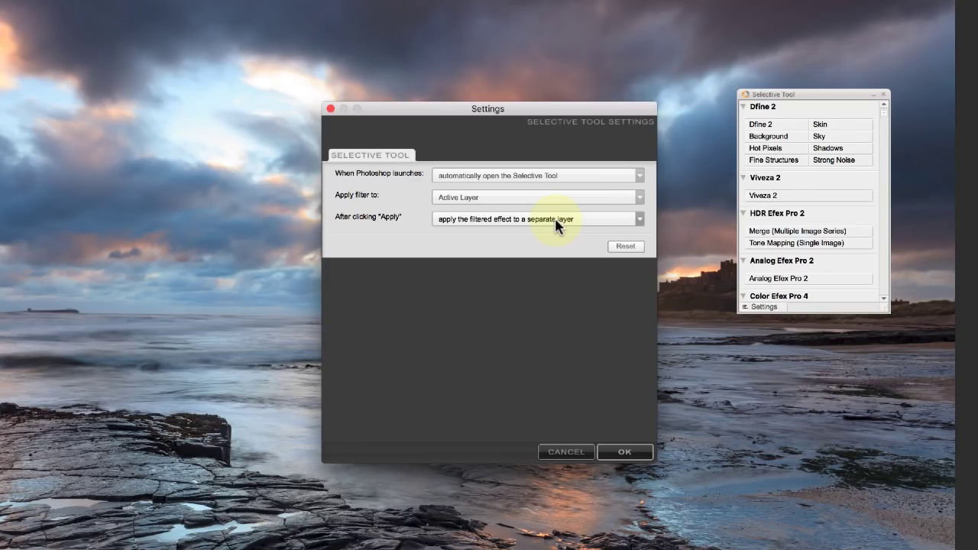
left_click(585, 196)
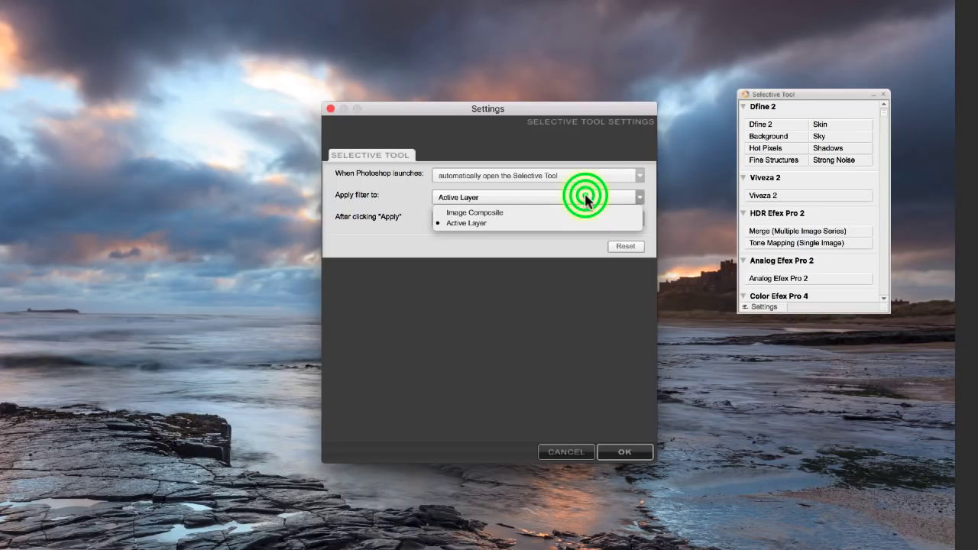
left_click(550, 213)
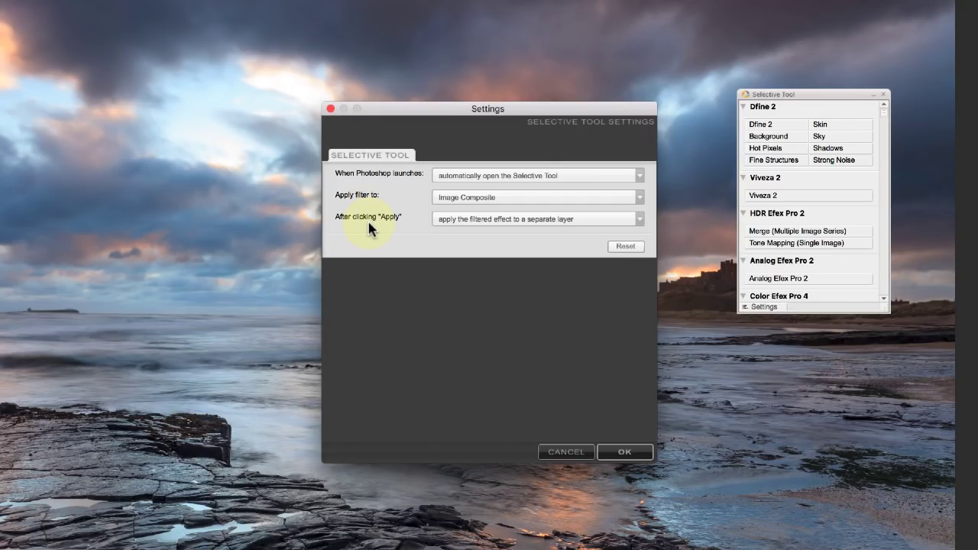
Set the Selective Tool to apply the filtered effect to a separate layer and accept the settings
left_click(527, 219)
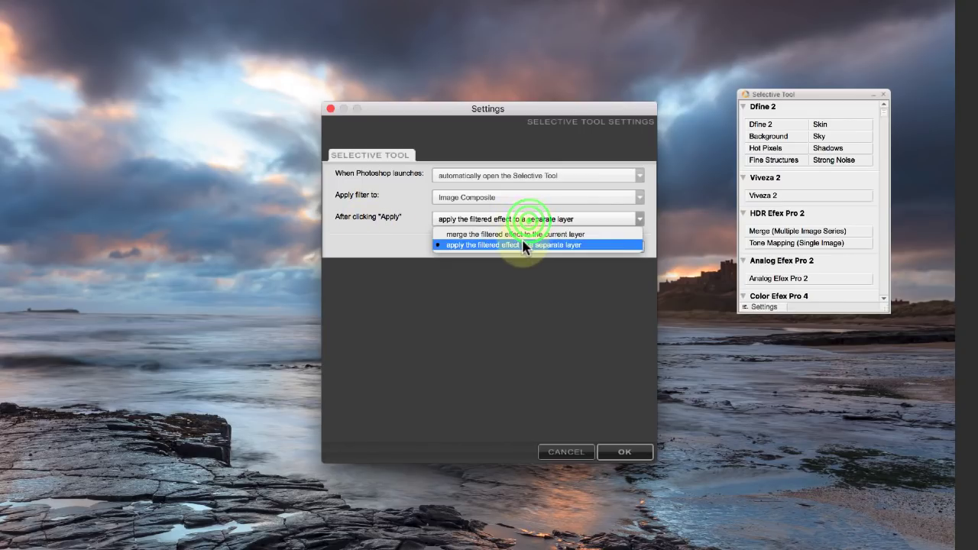
left_click(539, 244)
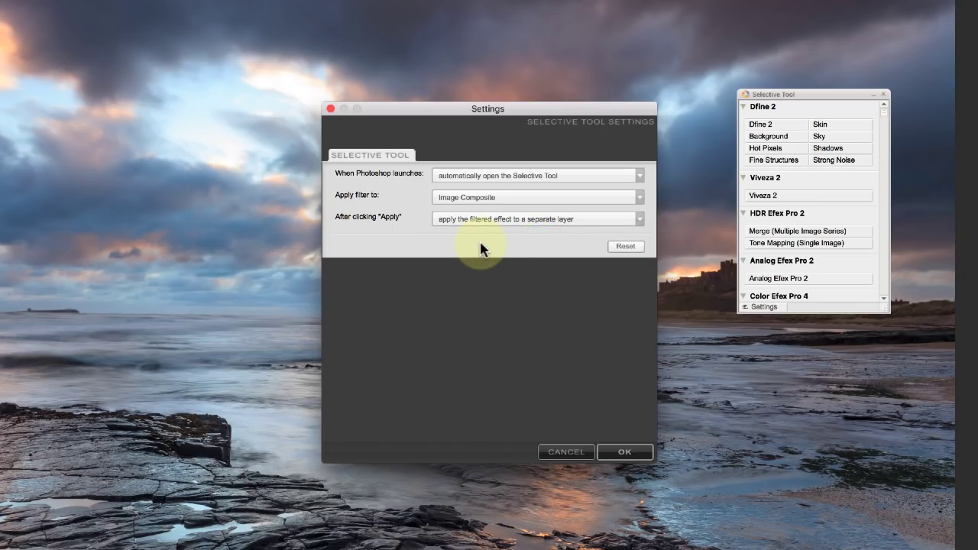
left_click(619, 451)
Launch Viveza 2 from the Selective Tool and accept the filter without adjustments
scroll(820, 214, "down", 1)
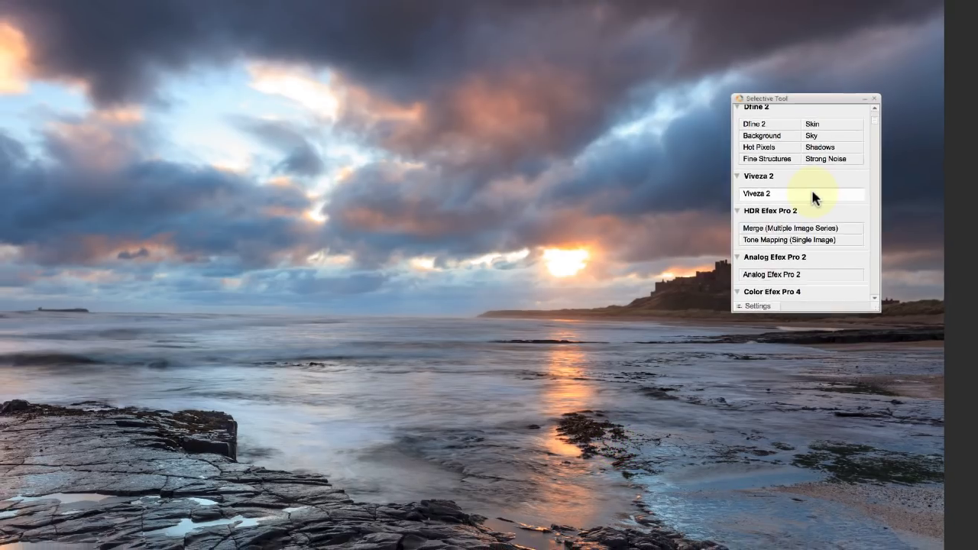
left_click(814, 192)
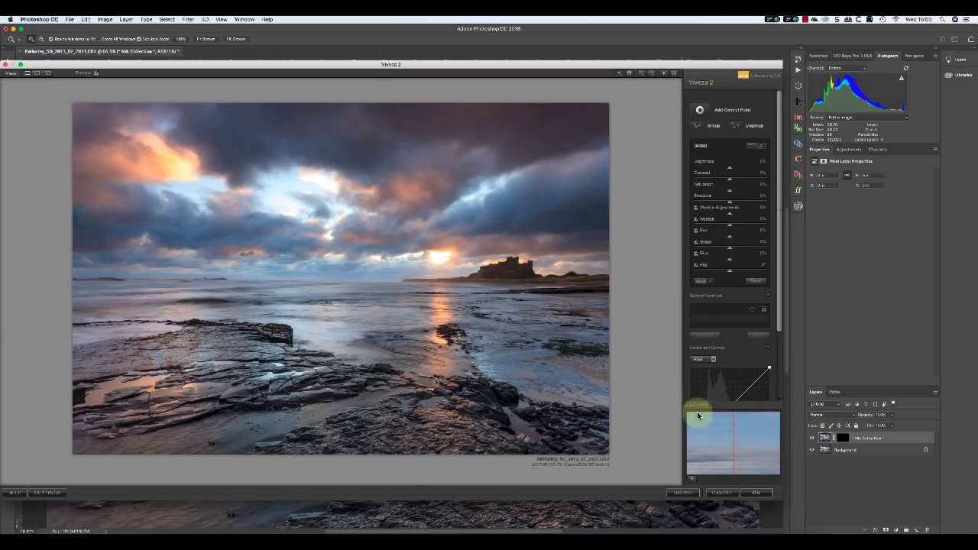
left_click(750, 490)
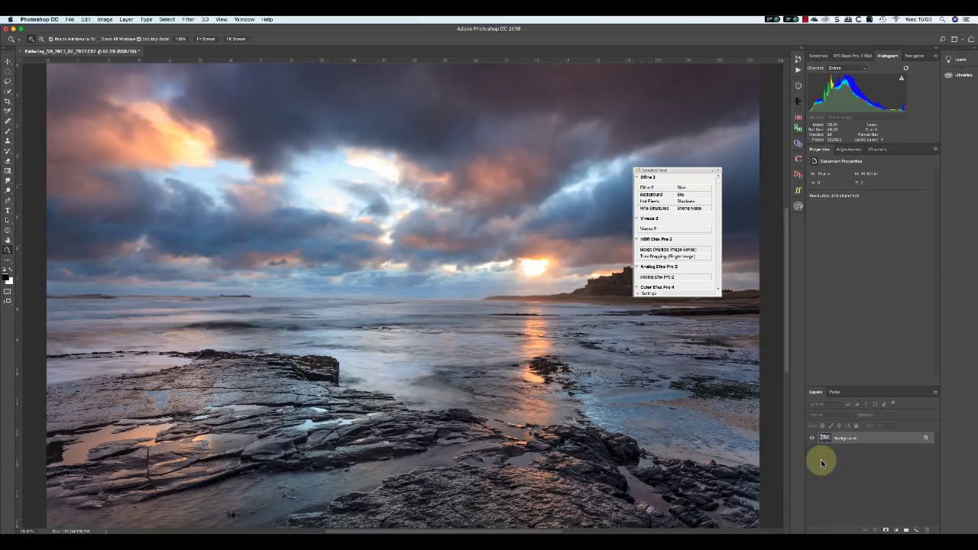
Open the Viveza 2 filter without using the Selective Tool and set it to apply the filtered effect to a separate layer
left_click(188, 20)
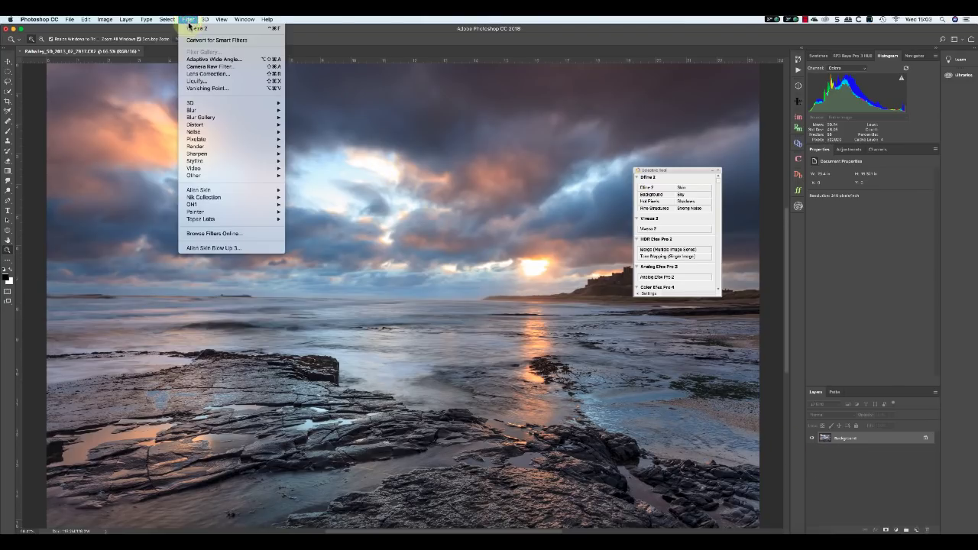
mouse_move(260, 201)
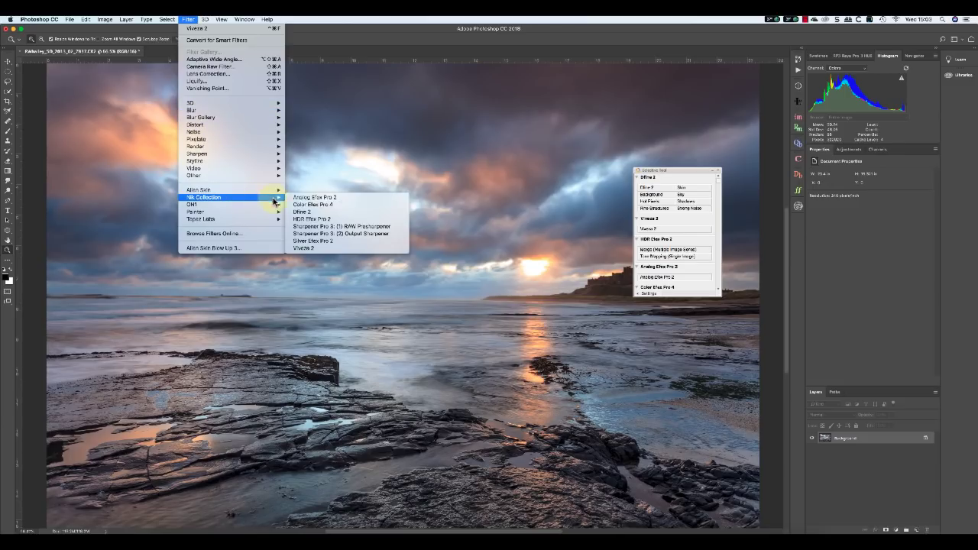
left_click(305, 247)
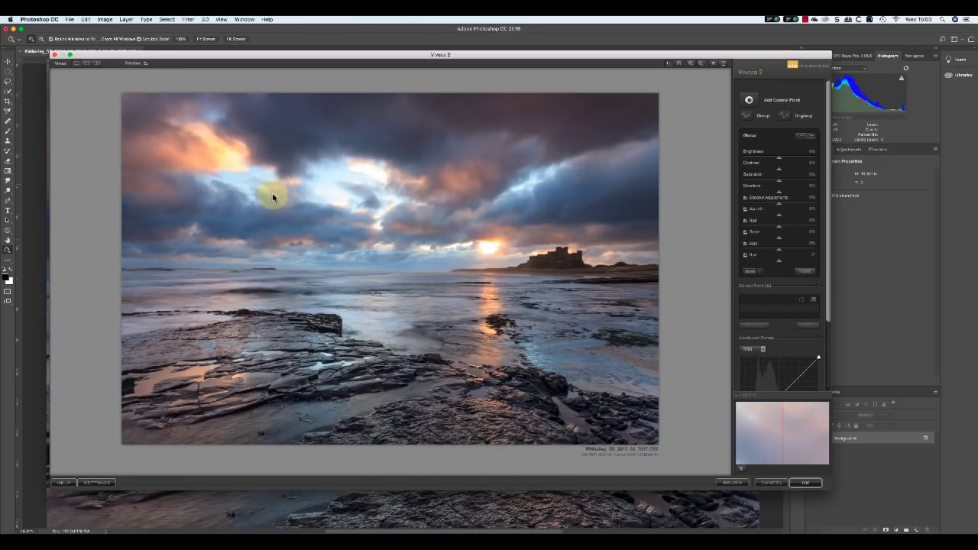
left_click(94, 482)
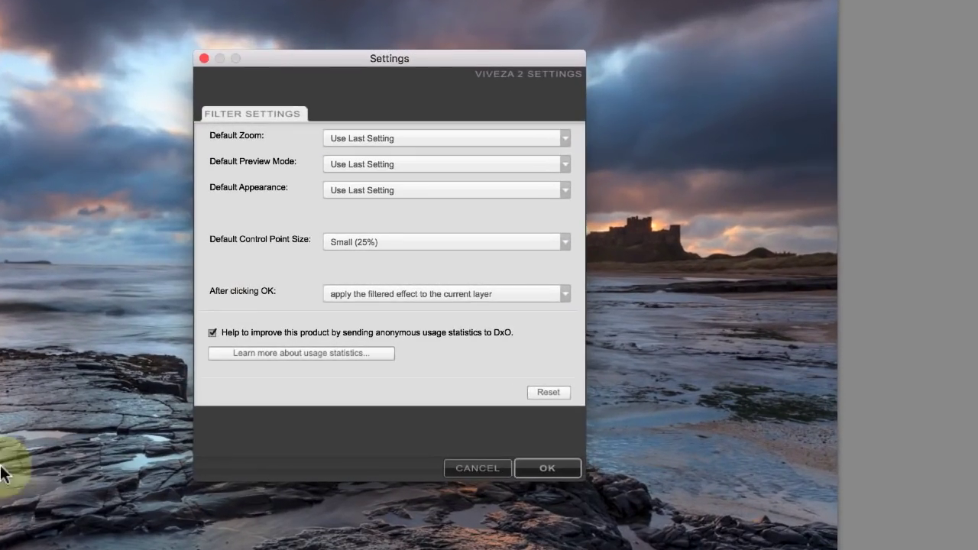
left_click(485, 285)
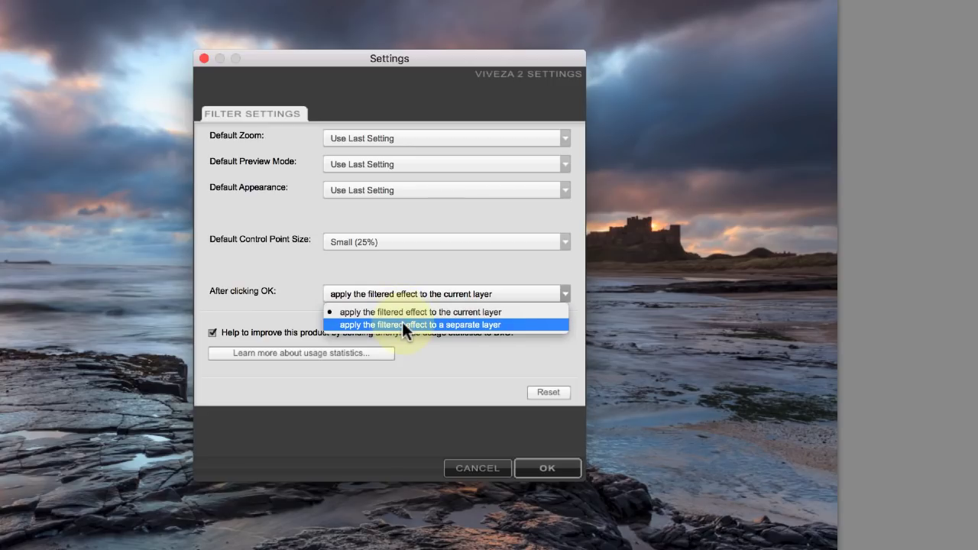
left_click(401, 322)
left_click(543, 468)
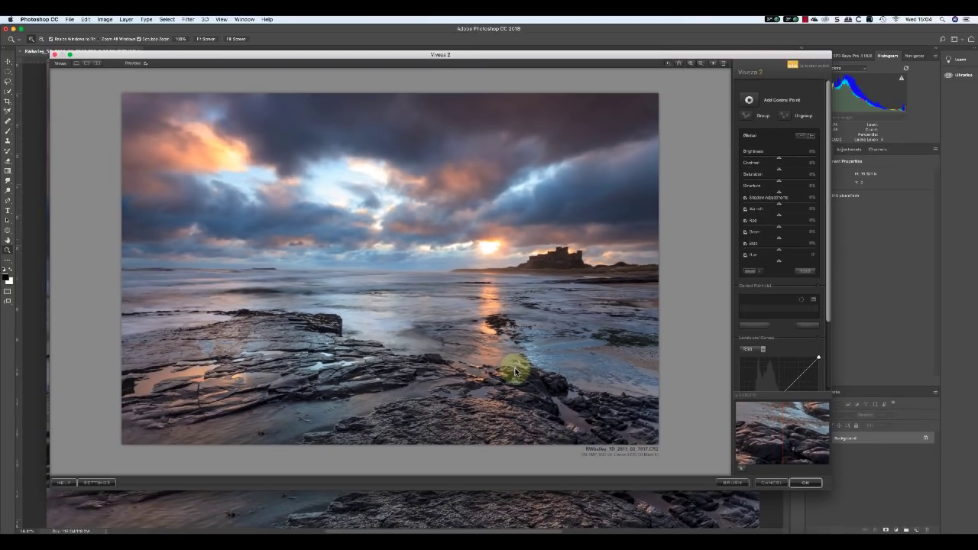
Apply the Viveza 2 filter without adjustments and delete the layer it produces
left_click(804, 482)
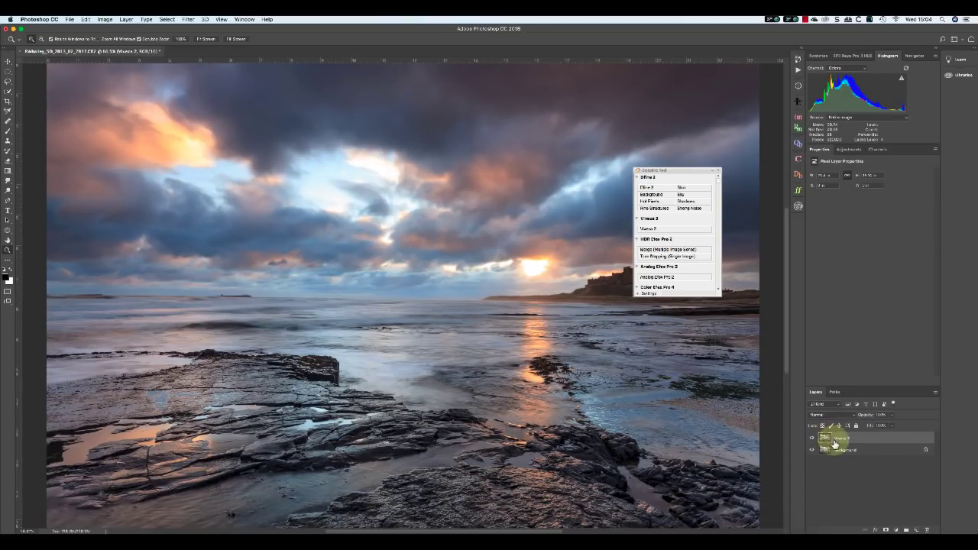
left_click_drag(824, 437, 927, 528)
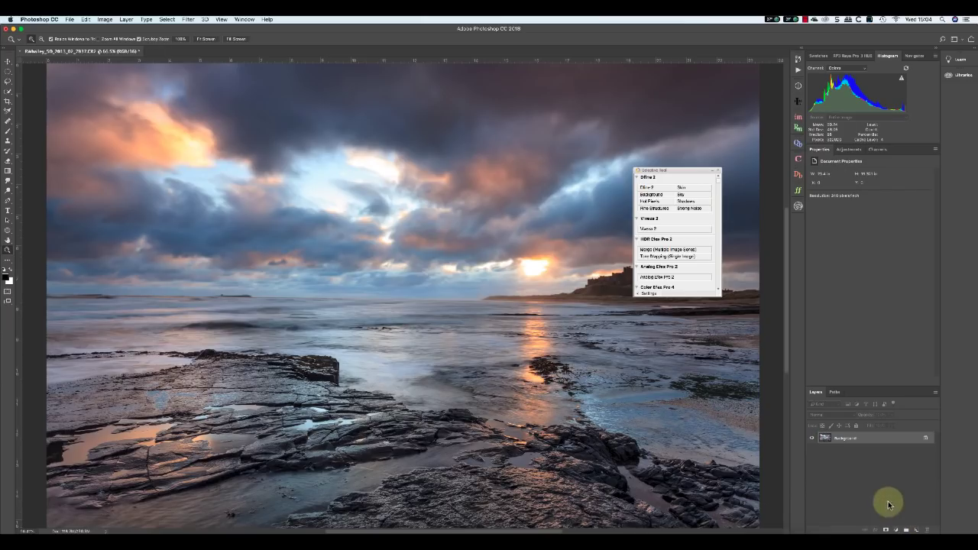
Run Viveza 2 on the Background image from the Selective Tool and apply it without adjustments
left_click(654, 228)
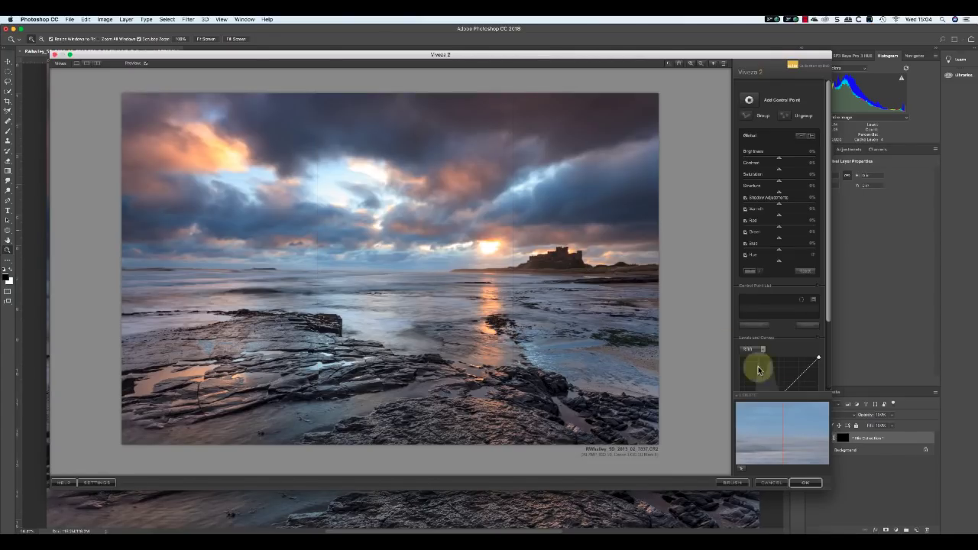
left_click(802, 483)
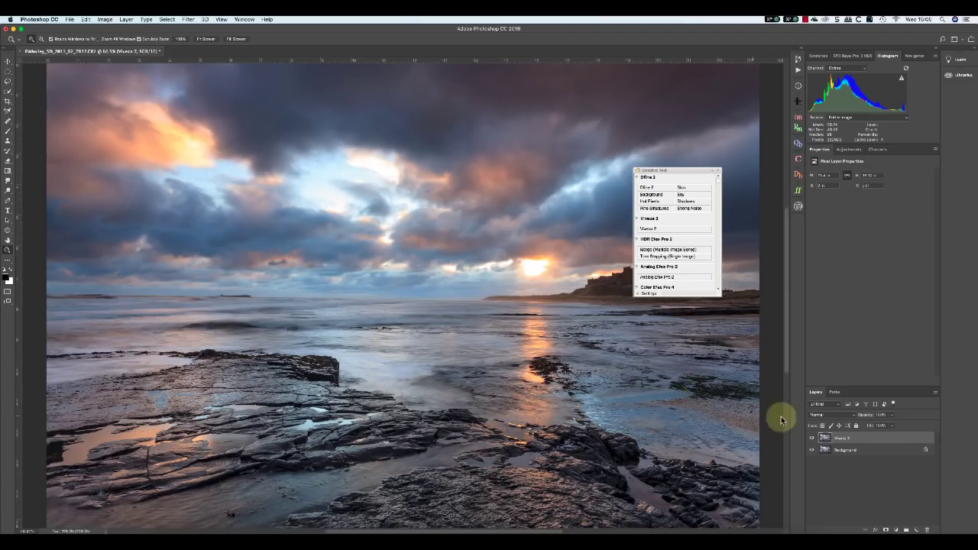
Set the Viveza 2 layer's blend mode to Soft Light and add a layer mask to it
left_click(827, 414)
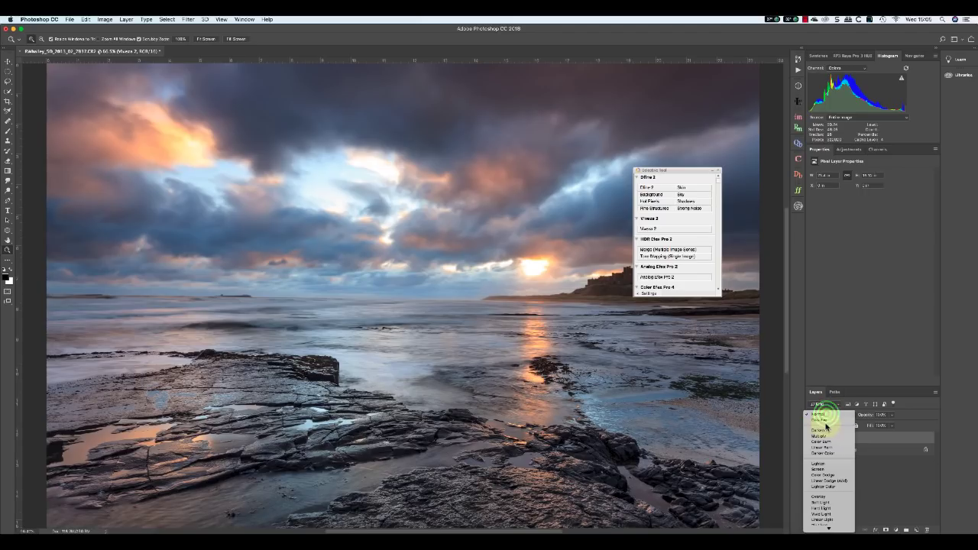
left_click(826, 503)
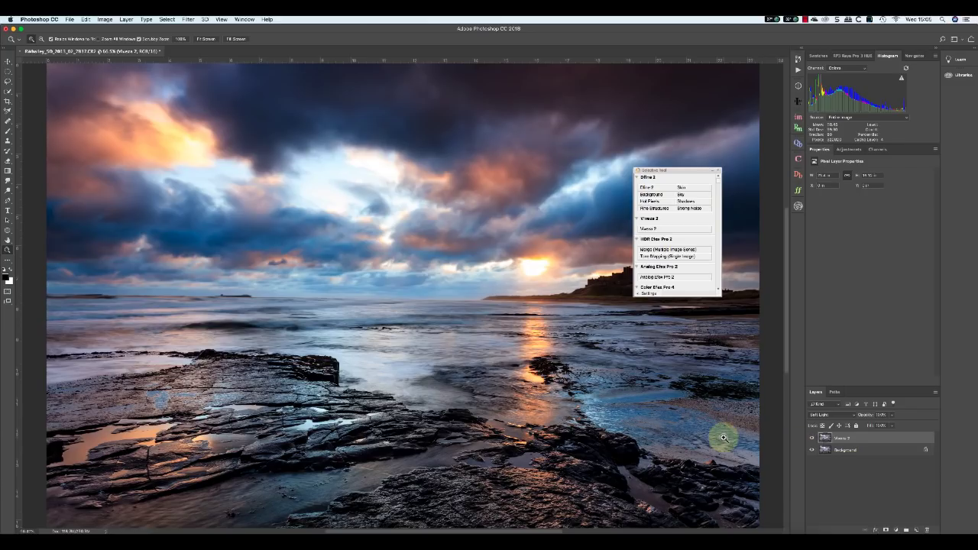
left_click(885, 529)
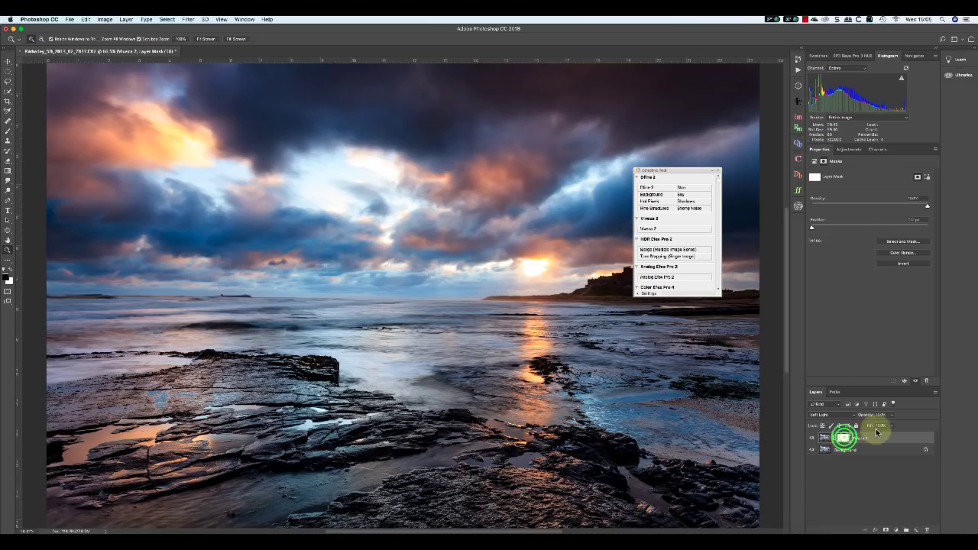
Paint with the Brush tool on the Viveza 2 layer's mask to hide the effect in parts of the sky
left_click(8, 131)
left_click(160, 40)
left_click_drag(157, 48, 201, 48)
mouse_move(217, 140)
left_mouse_down()
mouse_move(240, 141)
mouse_move(327, 195)
mouse_move(367, 332)
mouse_move(247, 405)
mouse_move(115, 199)
mouse_move(164, 72)
mouse_move(397, 115)
mouse_move(336, 221)
mouse_move(522, 283)
left_mouse_up()
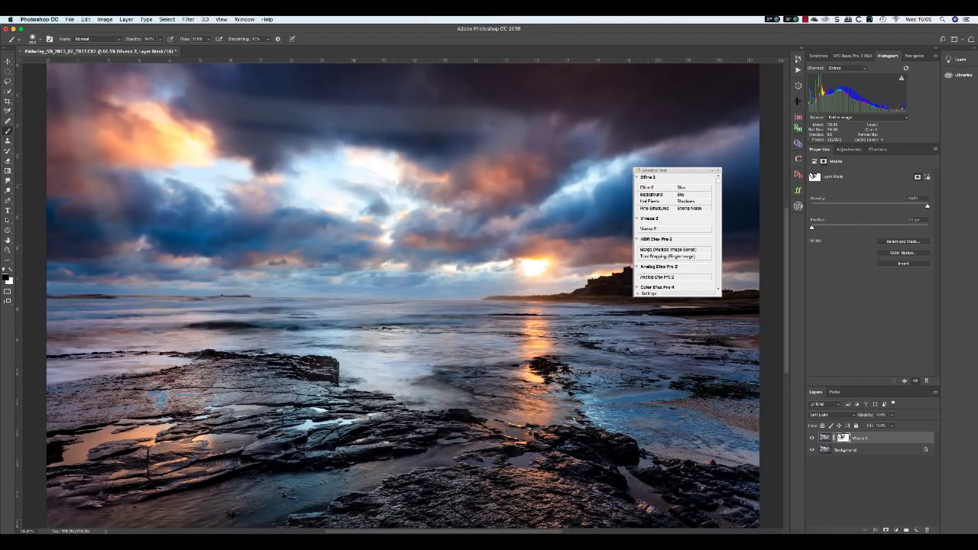
Delete the masked Viveza 2 layer and duplicate the Background layer under the default name
left_click_drag(825, 437, 926, 528)
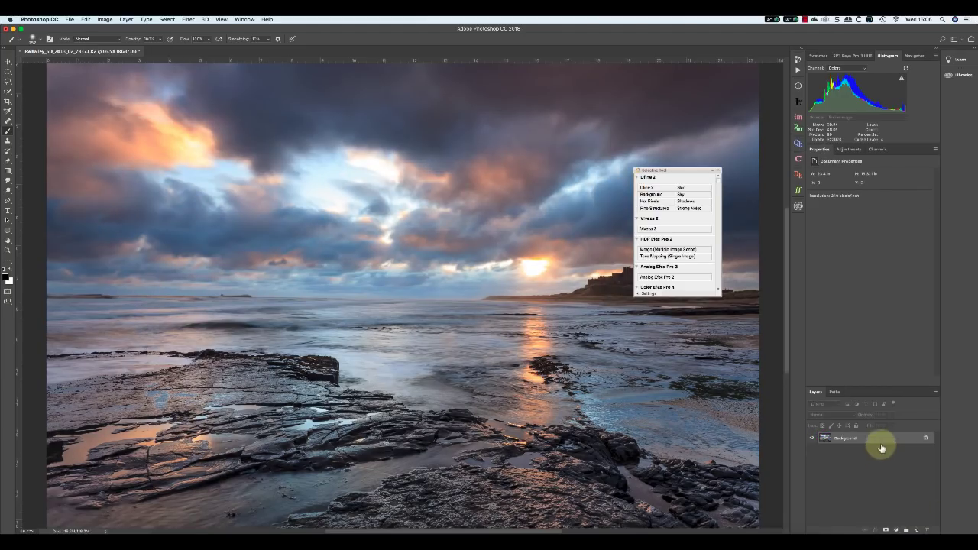
right_click(880, 444)
left_click(902, 452)
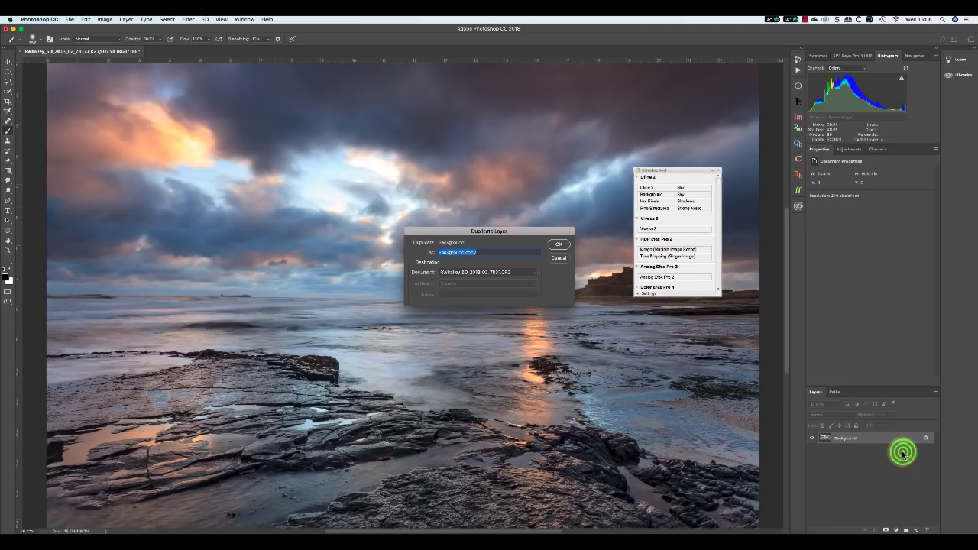
left_click(560, 245)
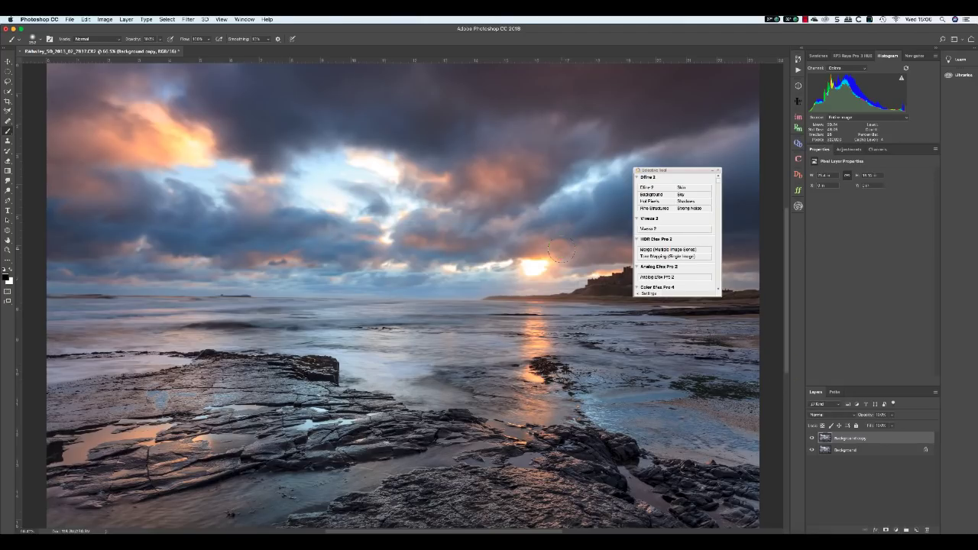
Convert the Background copy layer to a Smart Object for smart filters
left_click(189, 20)
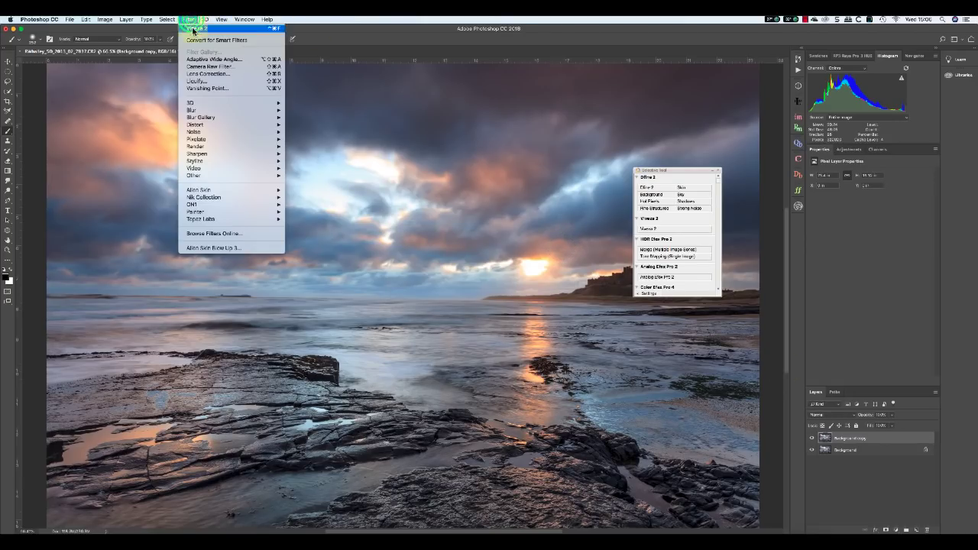
left_click(204, 41)
left_click(543, 191)
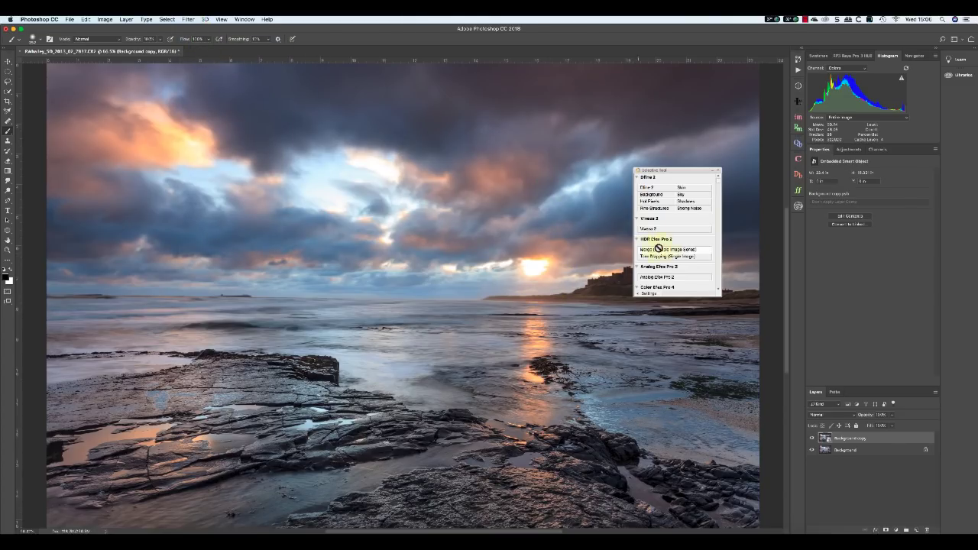
Run Viveza 2 from the Selective Tool on the Smart Object and apply it with increased global warmth, saturation and contrast
left_click(655, 229)
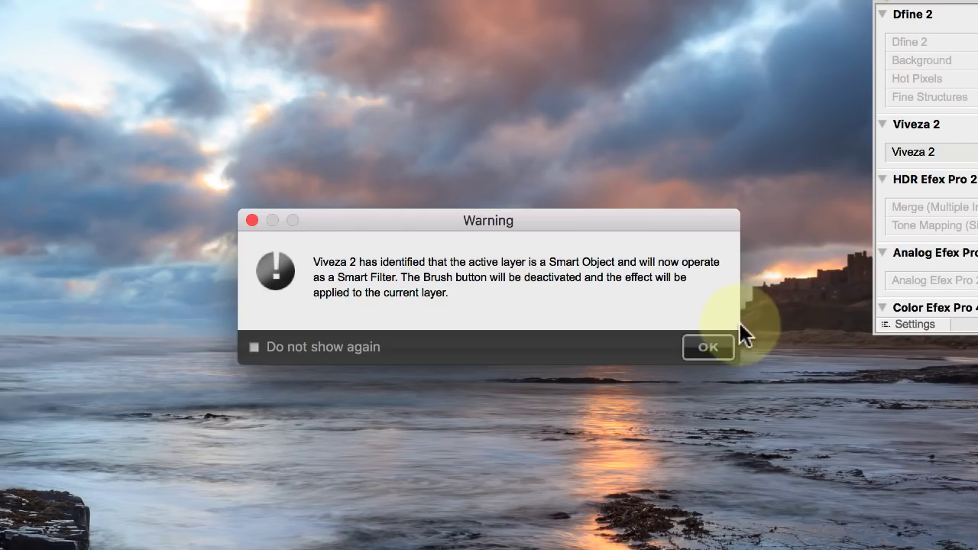
left_click(708, 350)
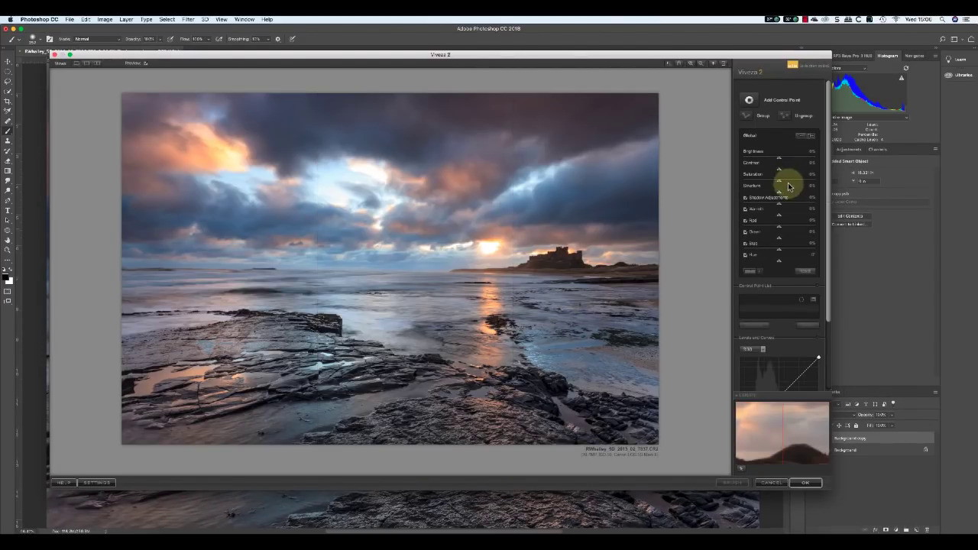
left_click(784, 218)
left_click_drag(785, 216, 788, 217)
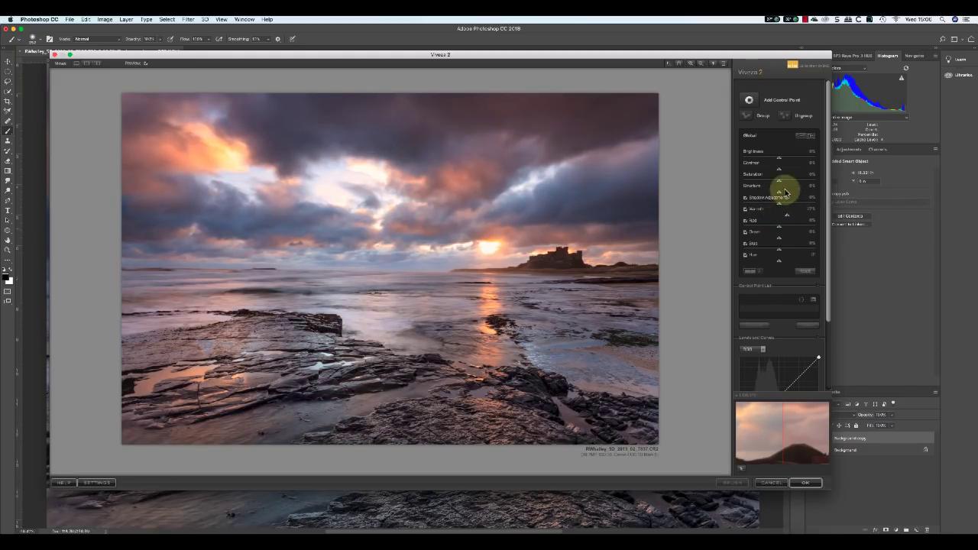
left_click_drag(779, 181, 784, 170)
left_click(805, 483)
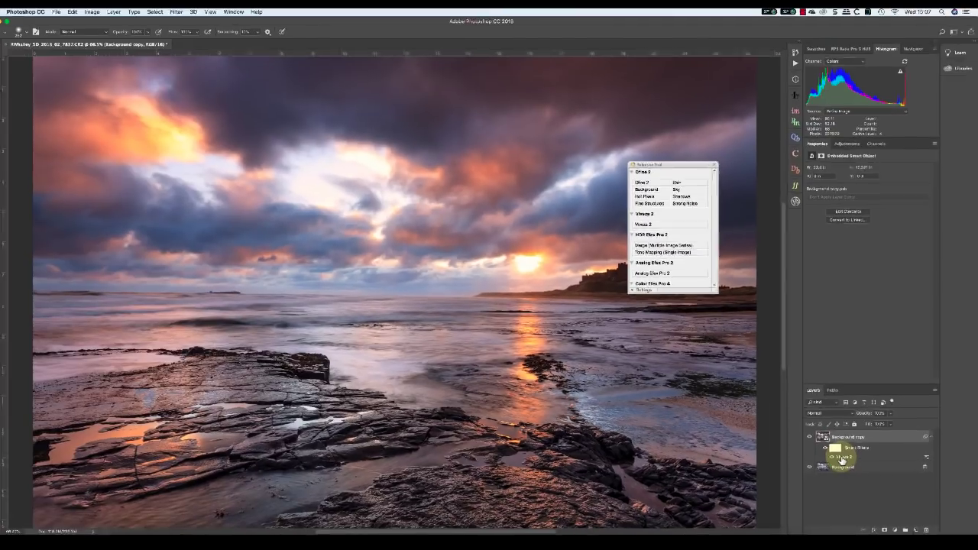
Reopen the Viveza 2 smart filter on the Background copy layer and readjust its global warmth
double_click(620, 352)
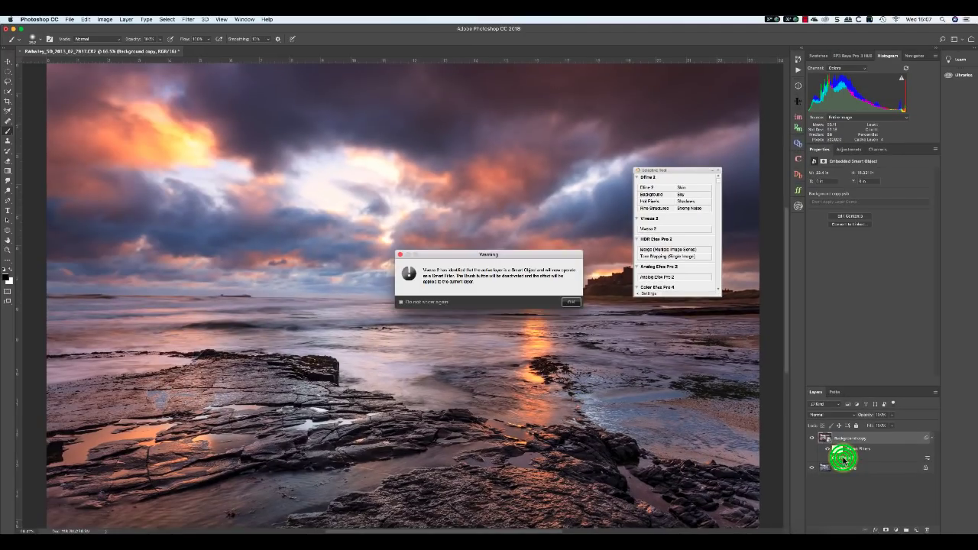
left_click(573, 301)
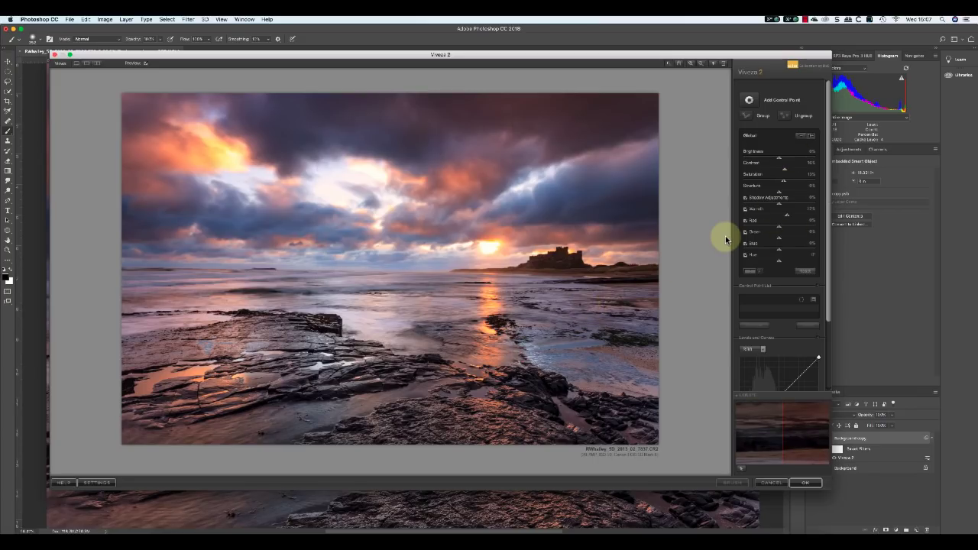
left_click(785, 216)
Add a control point with adjusted size and warmth, place it on the sun's reflection in the water, and apply the filter
left_click(749, 100)
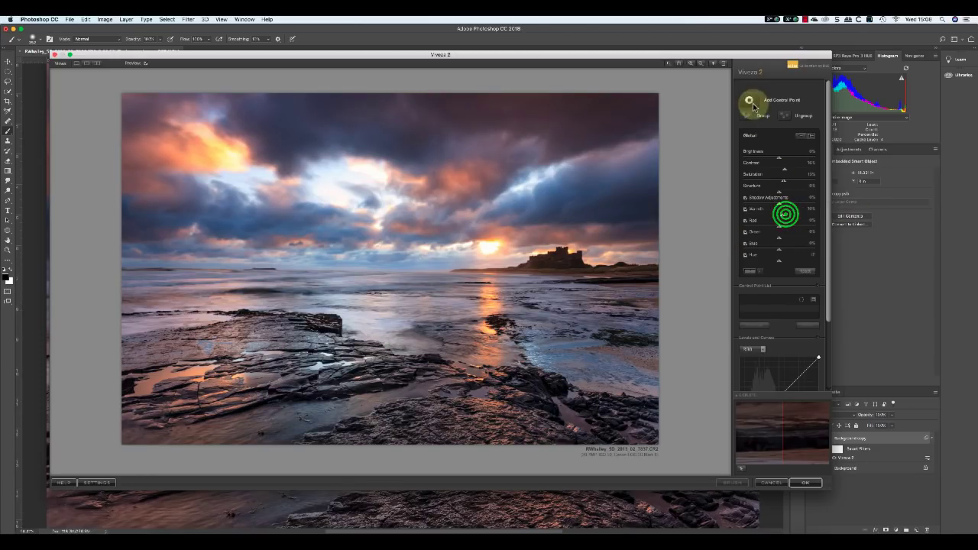
left_click(430, 288)
left_click_drag(450, 288, 457, 289)
left_click_drag(459, 323, 464, 327)
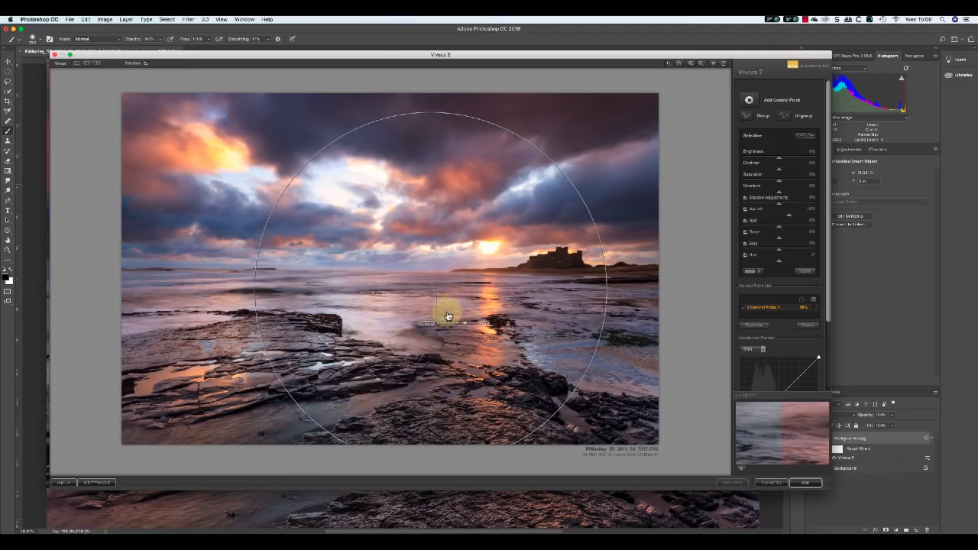
left_click_drag(430, 284, 492, 307)
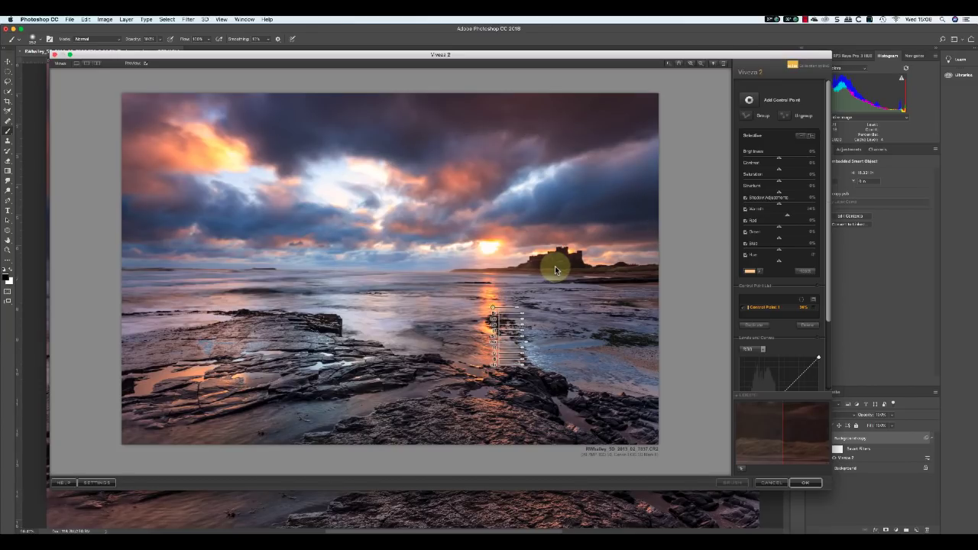
left_click(804, 482)
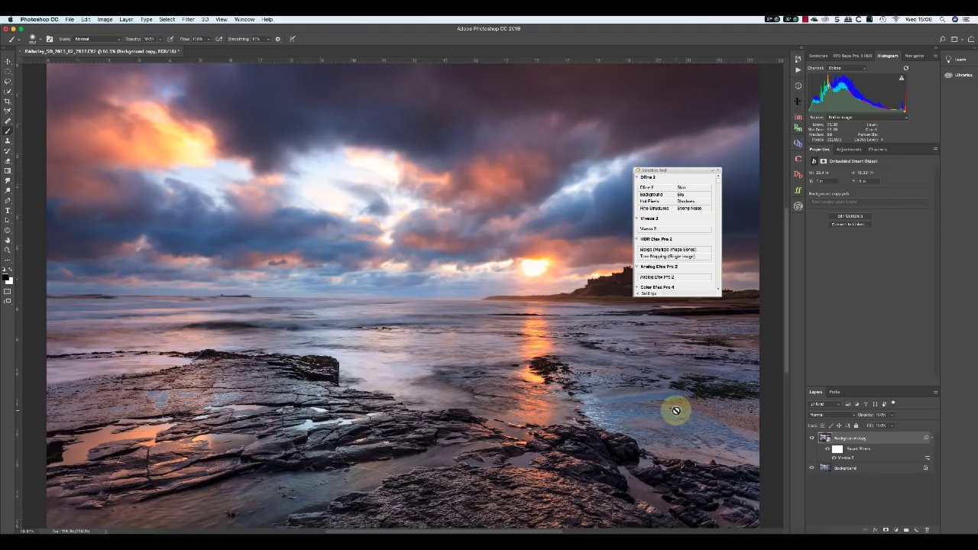
Run Silver Efex Pro 2 from the Selective Tool on the Smart Object and apply the second custom preset
left_click(719, 241)
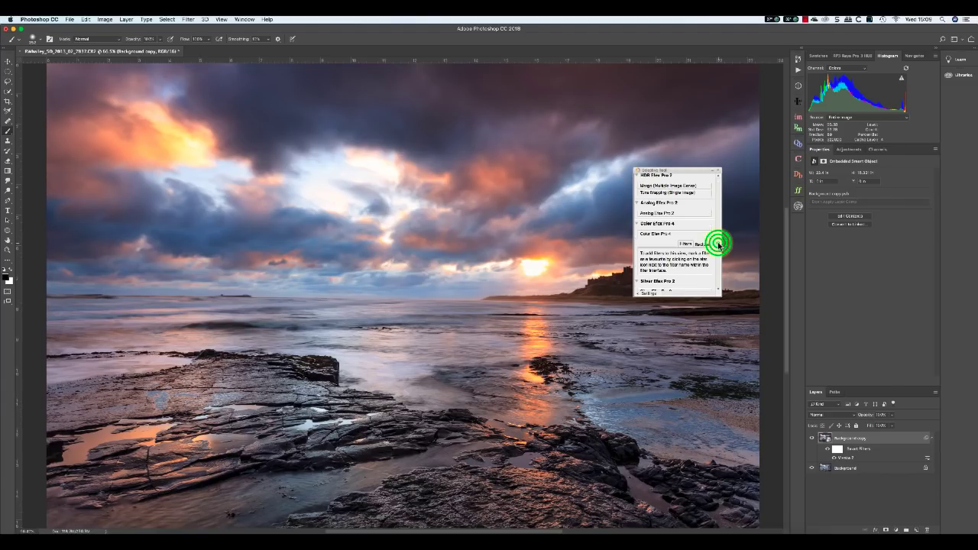
left_click_drag(719, 243, 720, 269)
left_click(681, 262)
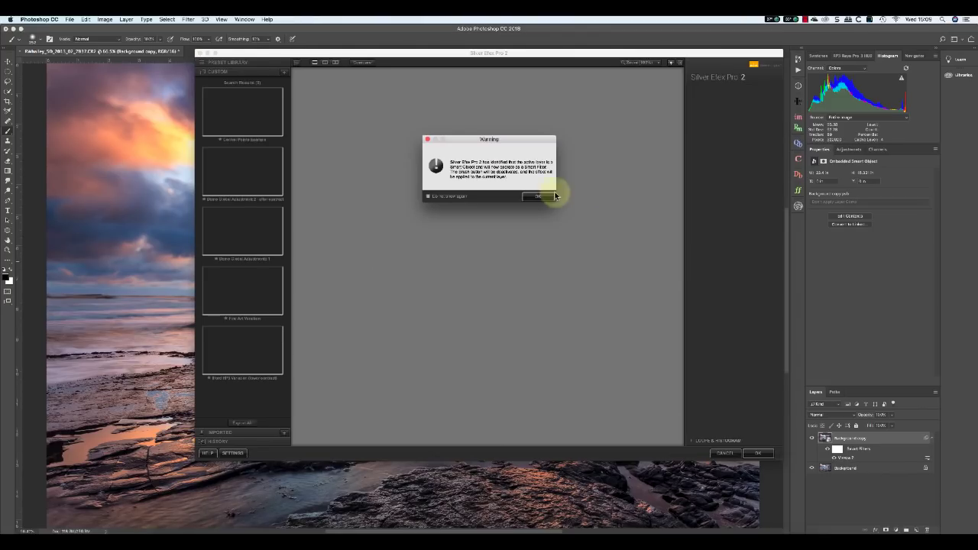
left_click(535, 197)
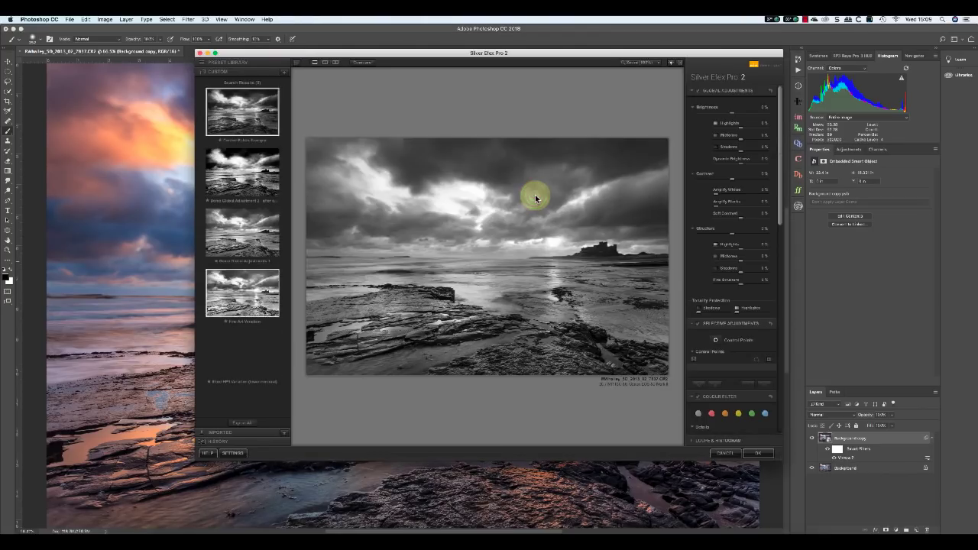
left_click(257, 171)
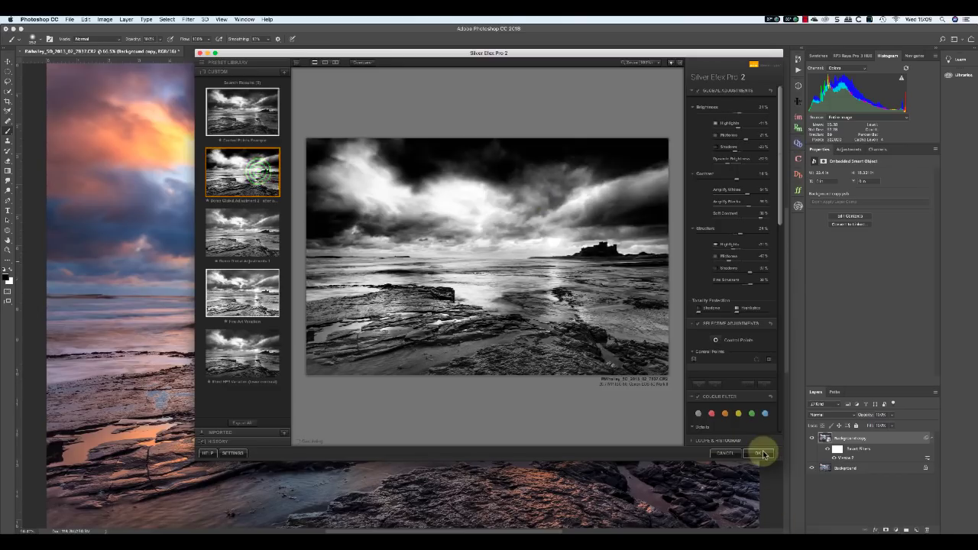
left_click(763, 453)
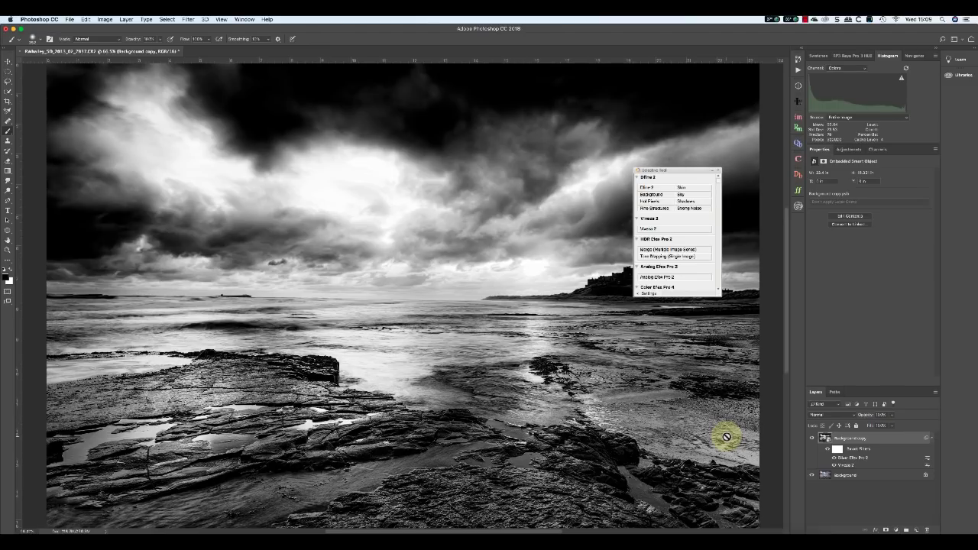
Apply Analog Efex Pro 2 without adjustments while the Background layer is selected, and compare the image with the resulting layer hidden and shown
left_click(841, 475)
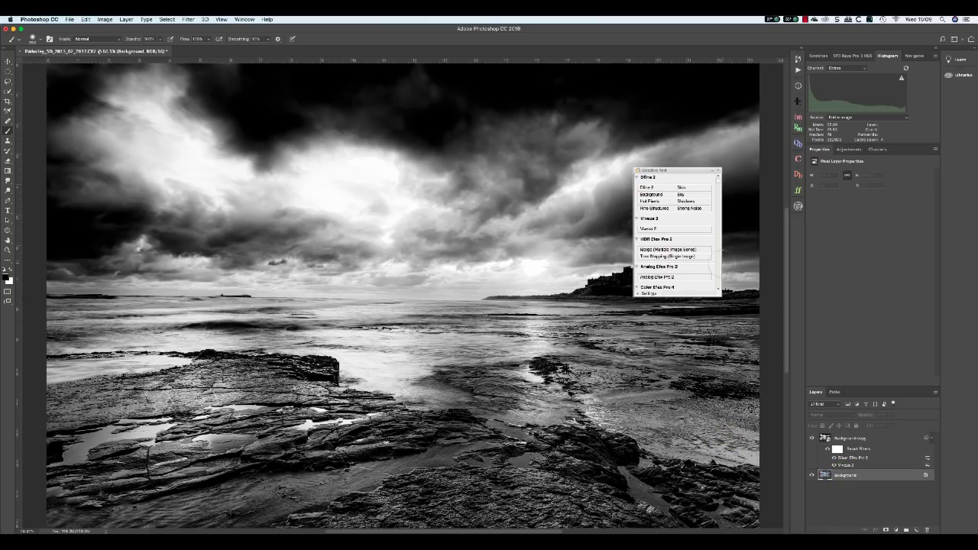
left_click(682, 278)
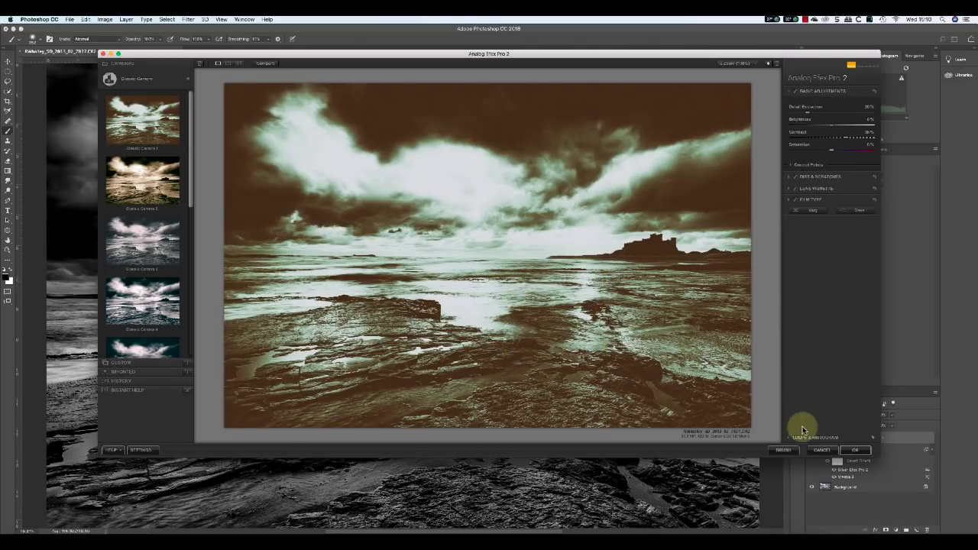
left_click(851, 449)
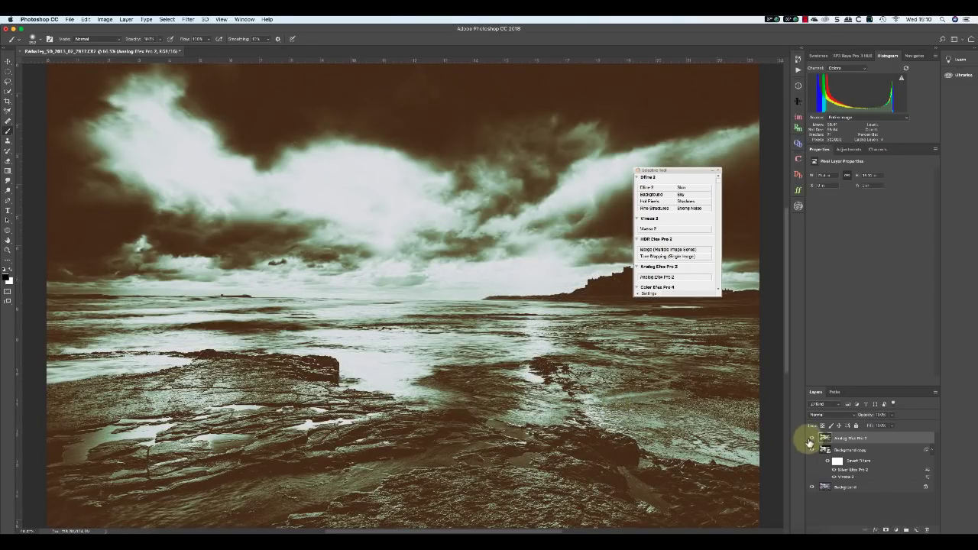
left_click(811, 439)
left_click(811, 438)
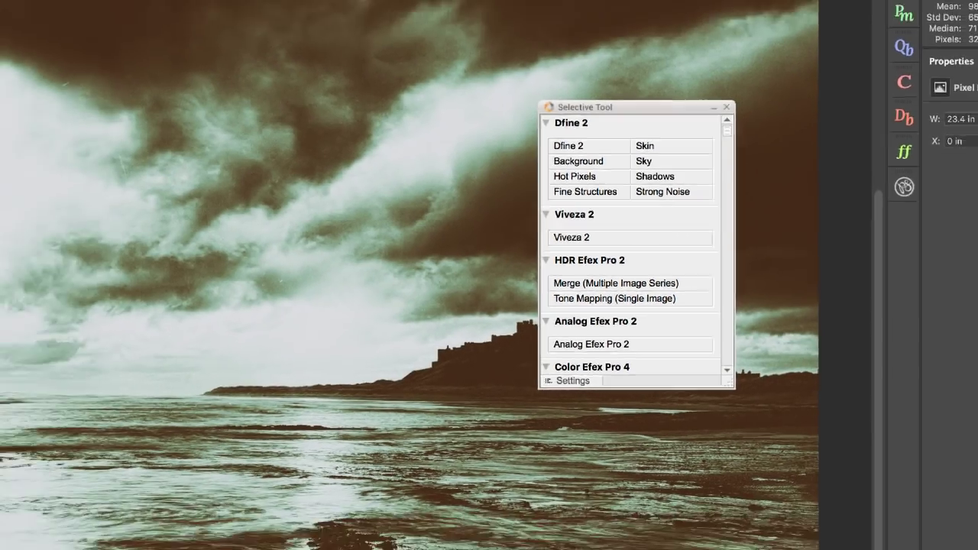
Review the filters listed under Nik Collection and open the source file dialog of Merge to HDR Efex Pro 2
left_click(189, 19)
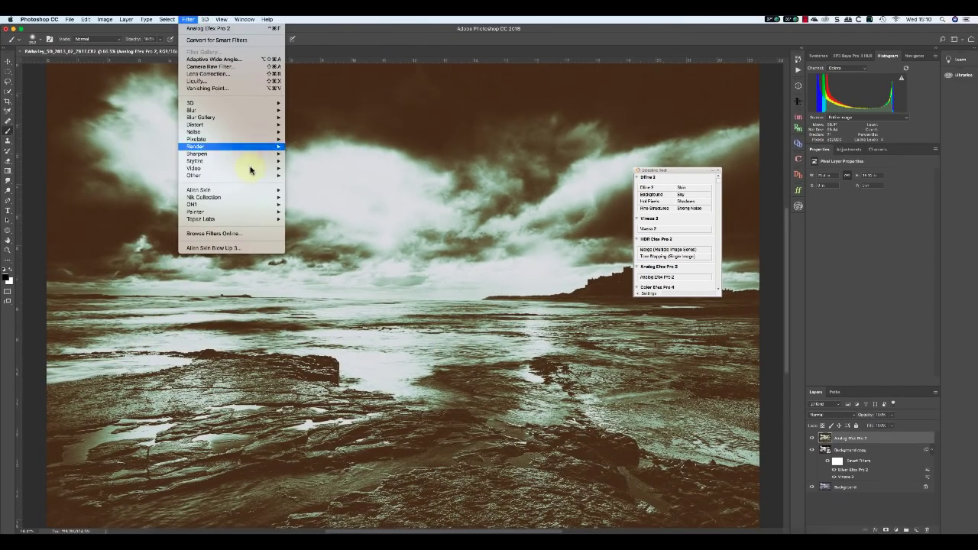
mouse_move(254, 198)
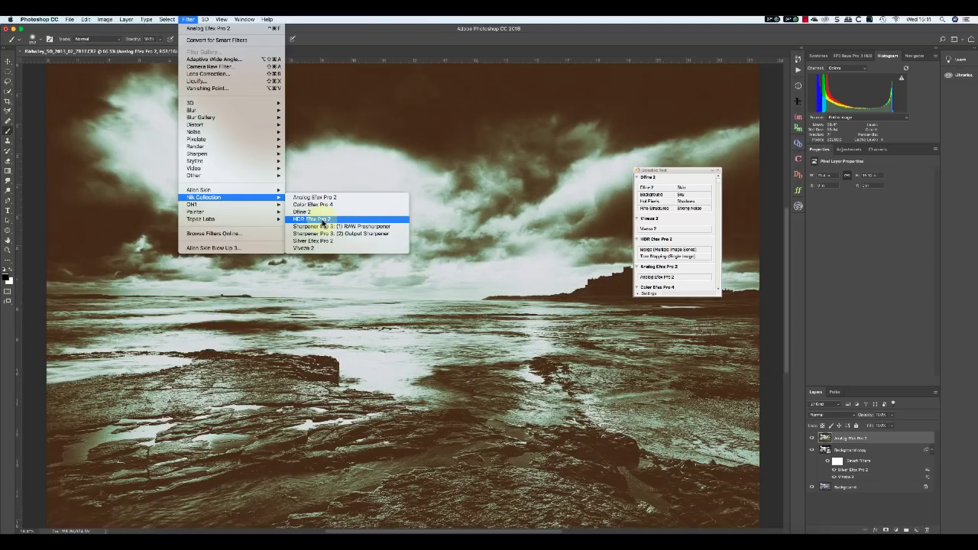
left_click(71, 22)
left_click(71, 22)
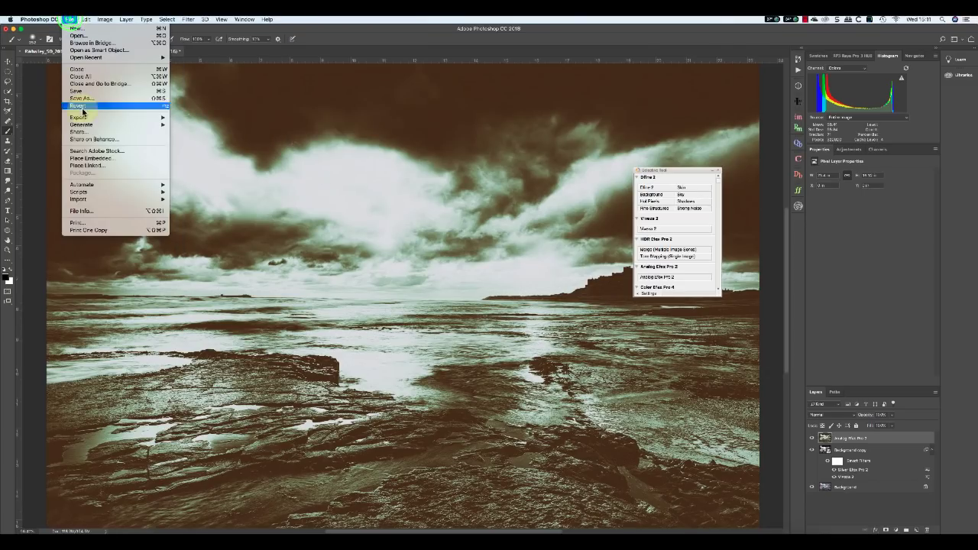
mouse_move(93, 194)
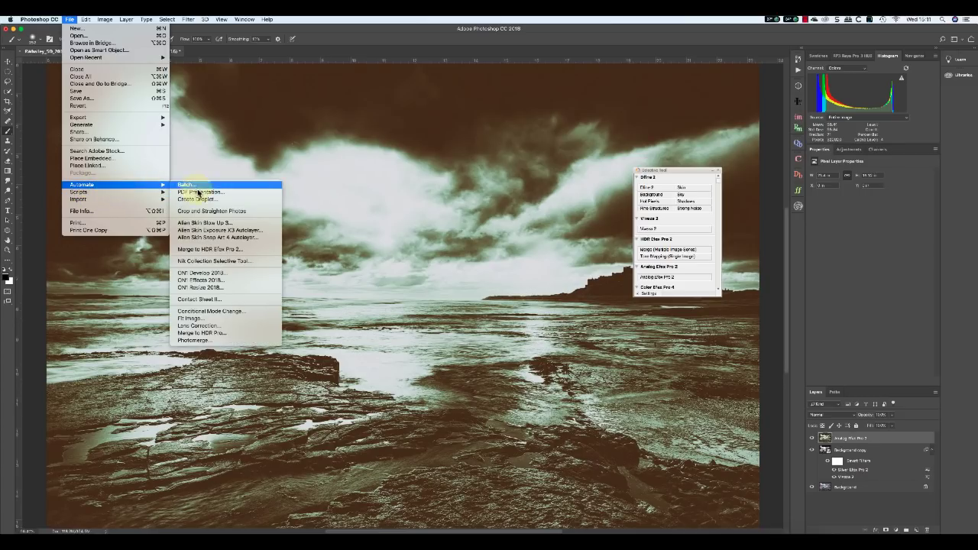
left_click(227, 251)
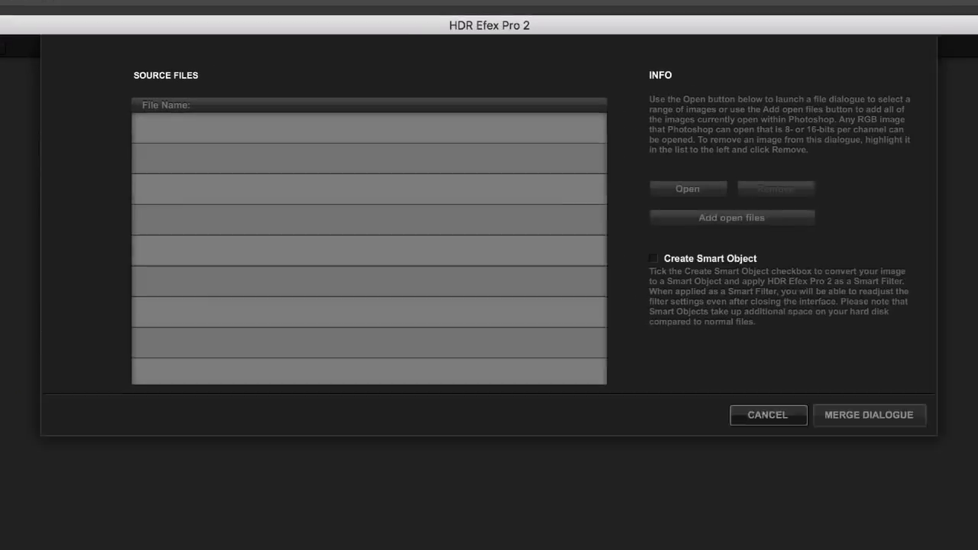